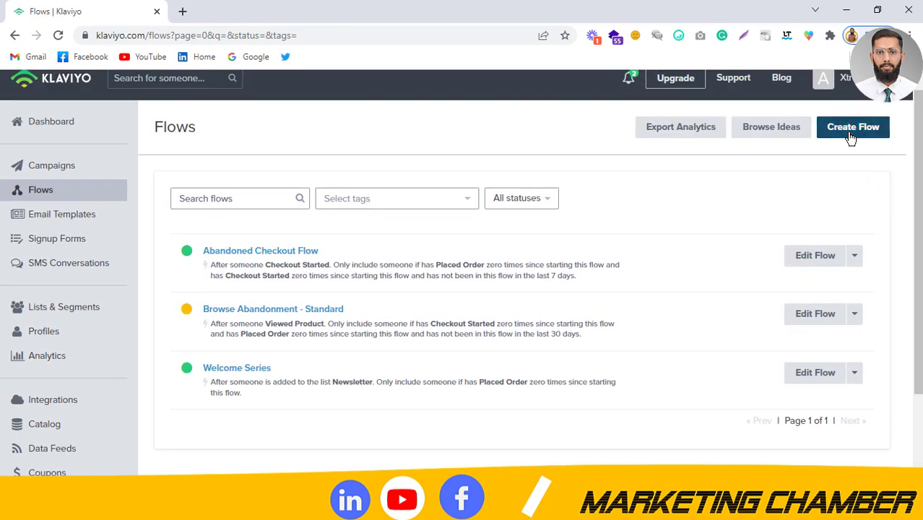
# - Start a new flow and filter the template library by 'cart'
pyautogui.click(851, 134)
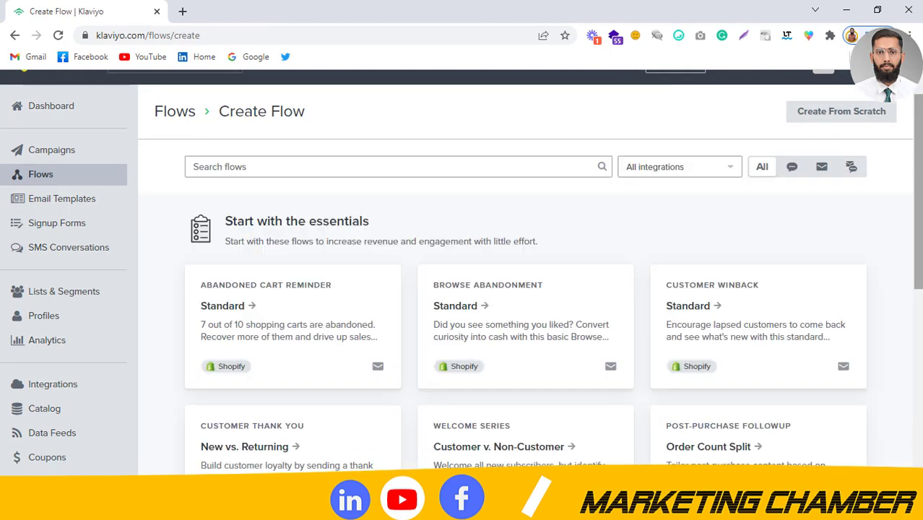
pyautogui.click(309, 167)
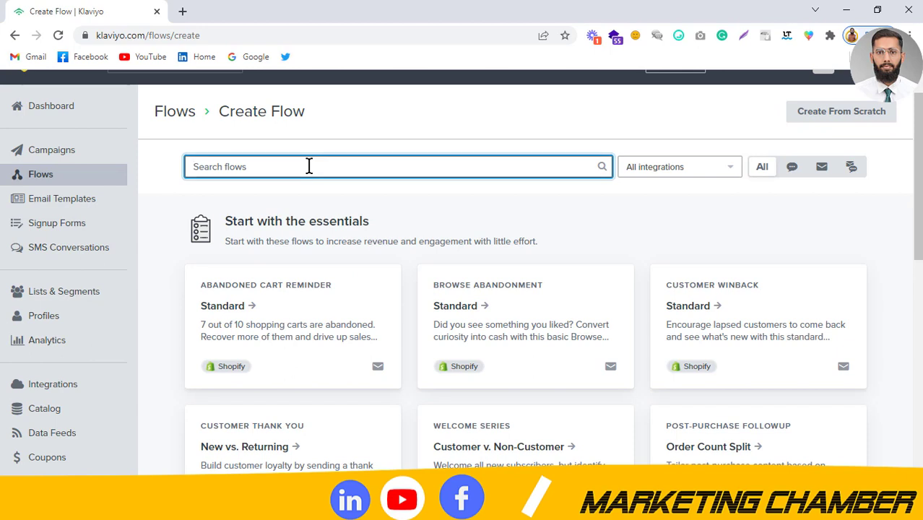
pyautogui.write('cart')
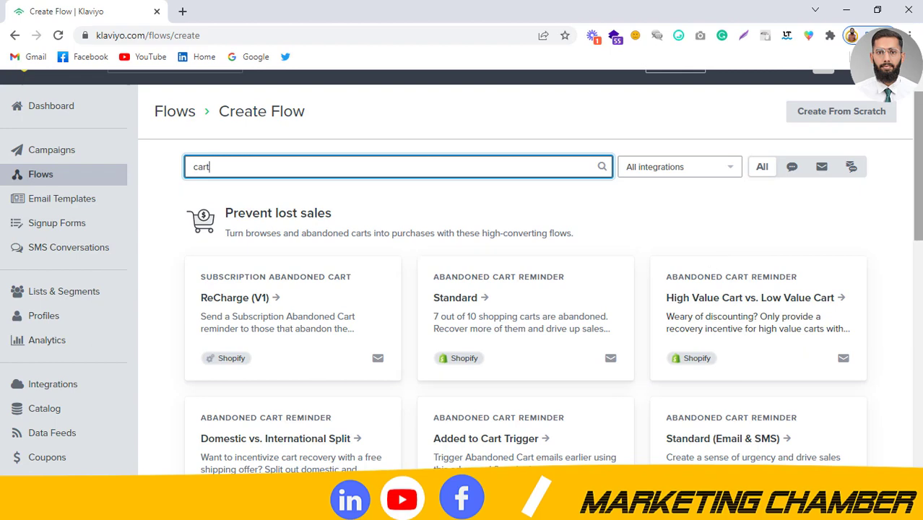
pyautogui.scroll(-1, 390, 224)
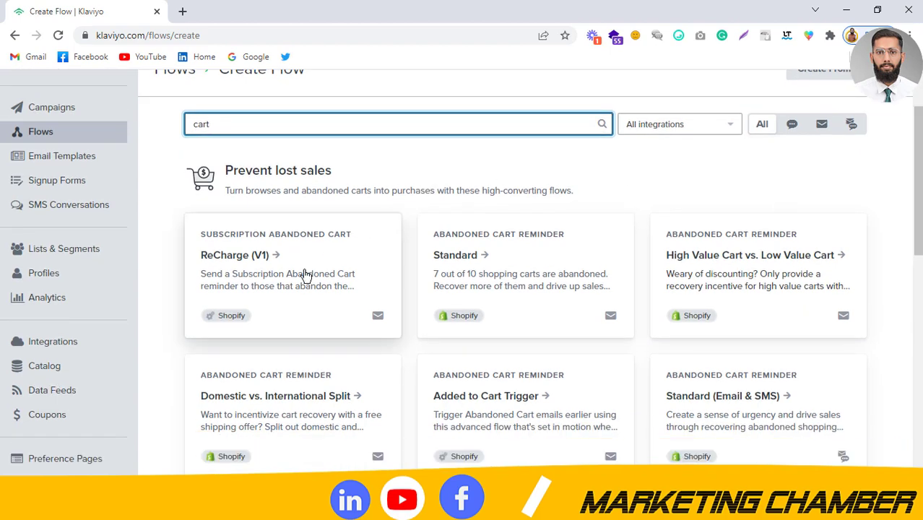
# - Preview the ReCharge (V1) abandoned-cart template, then close it
pyautogui.click(305, 277)
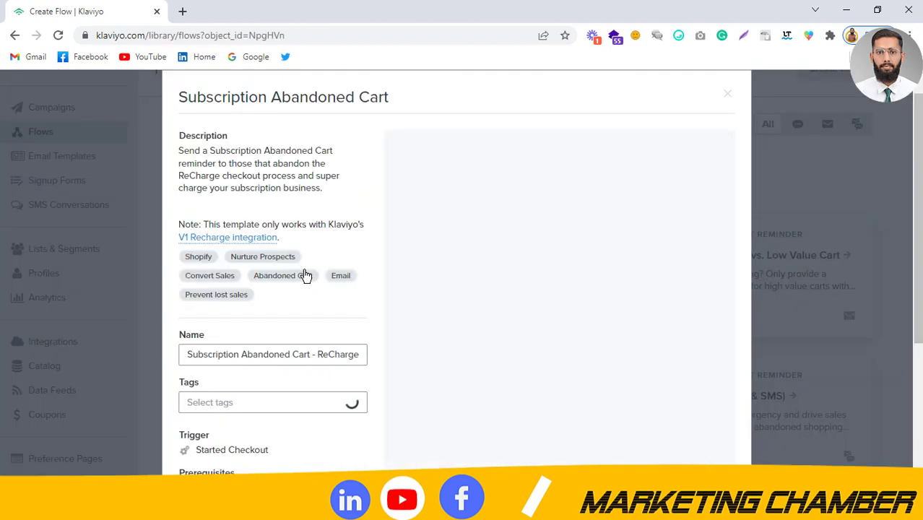
pyautogui.scroll(-2, 665, 334)
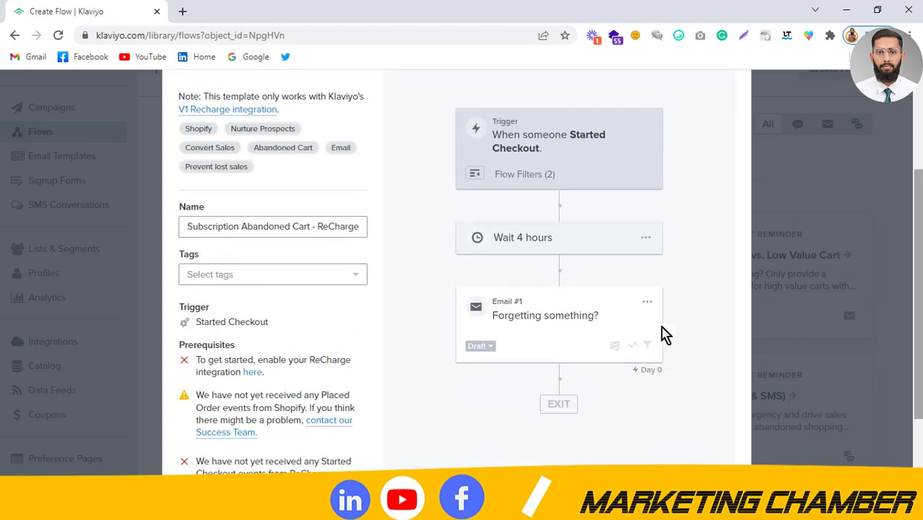
pyautogui.scroll(-2, 621, 245)
pyautogui.scroll(2, 577, 158)
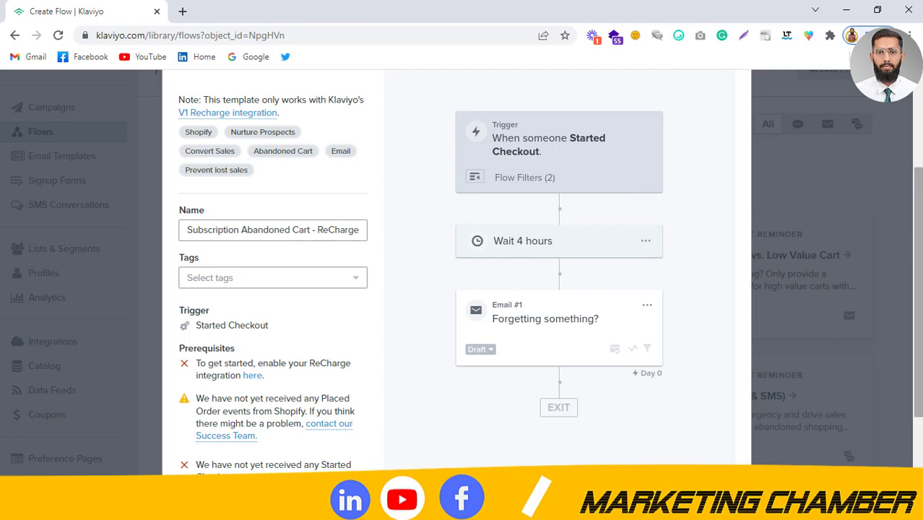
pyautogui.scroll(-3, 462, 275)
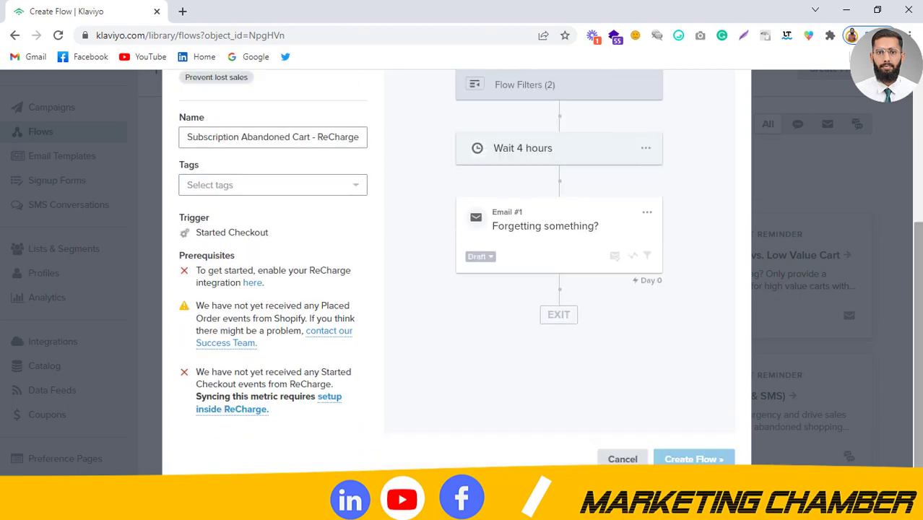
pyautogui.click(624, 458)
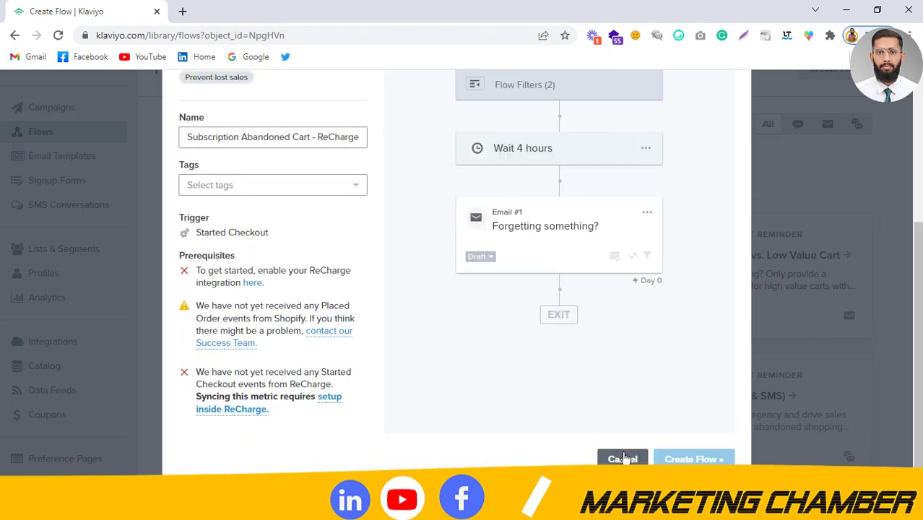
pyautogui.scroll(-1, 821, 209)
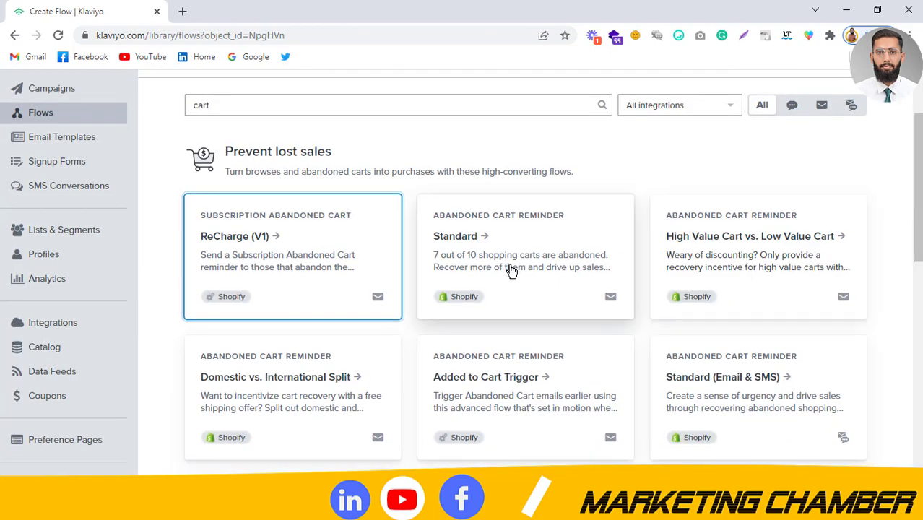
# - Preview and close the Standard and High Value Cart vs. Low Value Cart templates
pyautogui.click(512, 271)
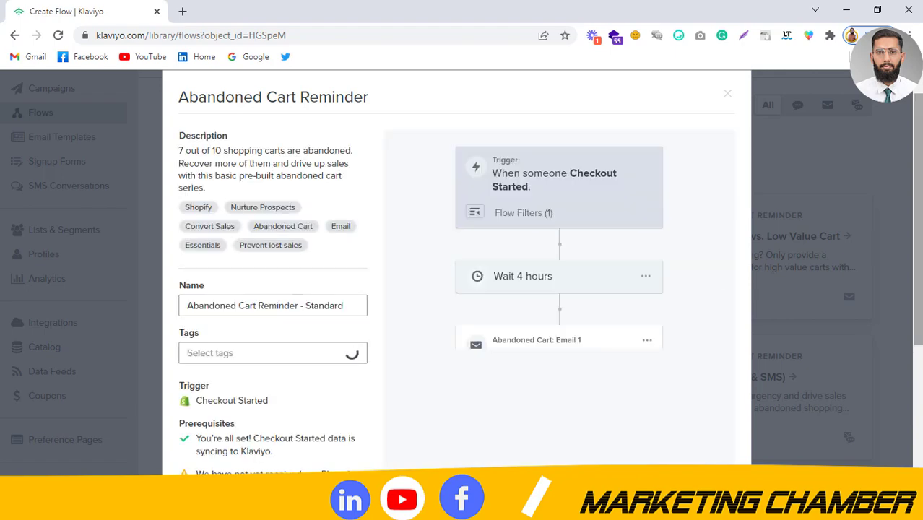
pyautogui.scroll(-2, 512, 271)
pyautogui.scroll(-1, 800, 302)
pyautogui.scroll(4, 801, 302)
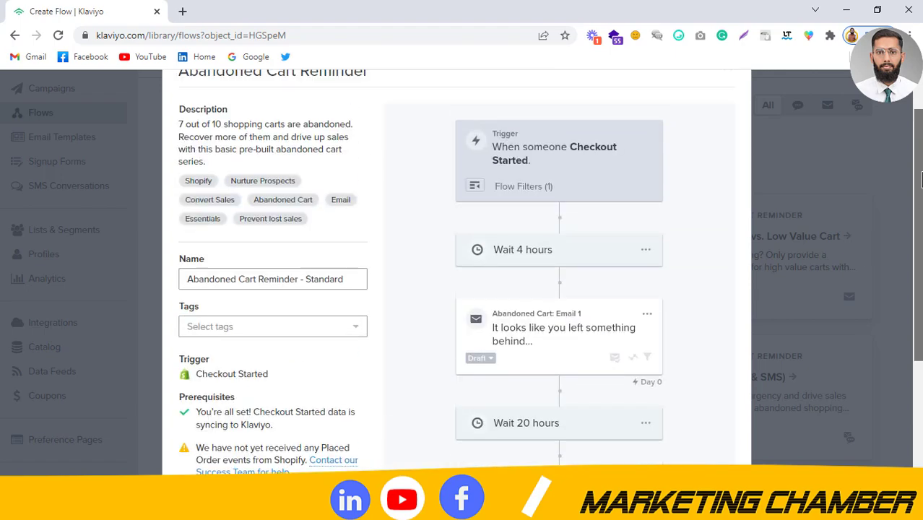
pyautogui.click(801, 302)
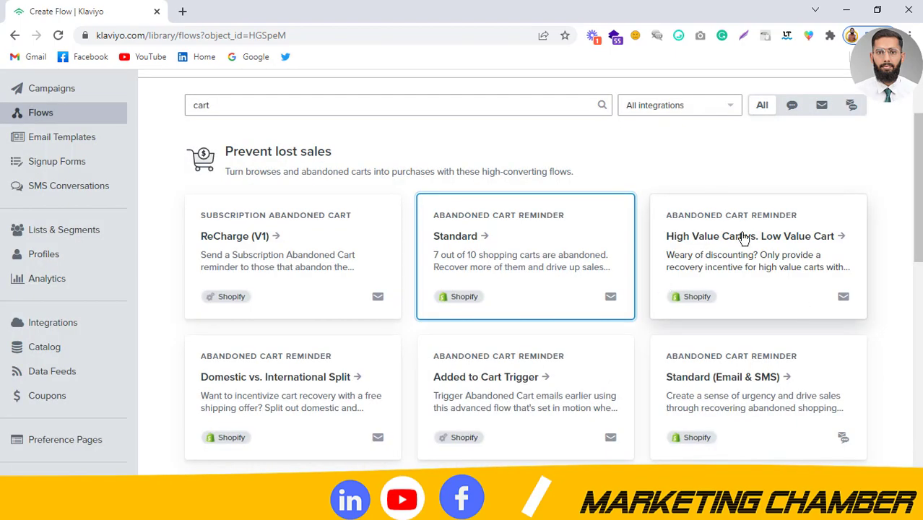
pyautogui.click(743, 239)
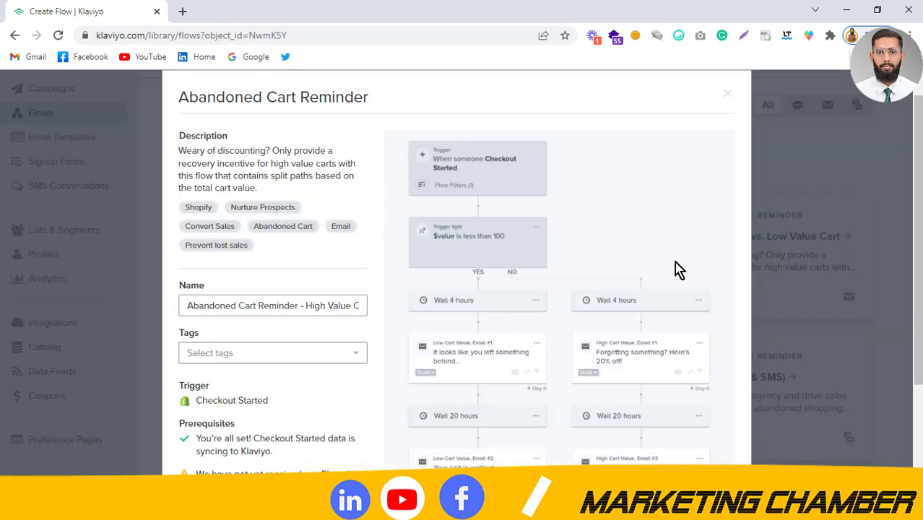
pyautogui.click(795, 246)
pyautogui.scroll(-2, 722, 238)
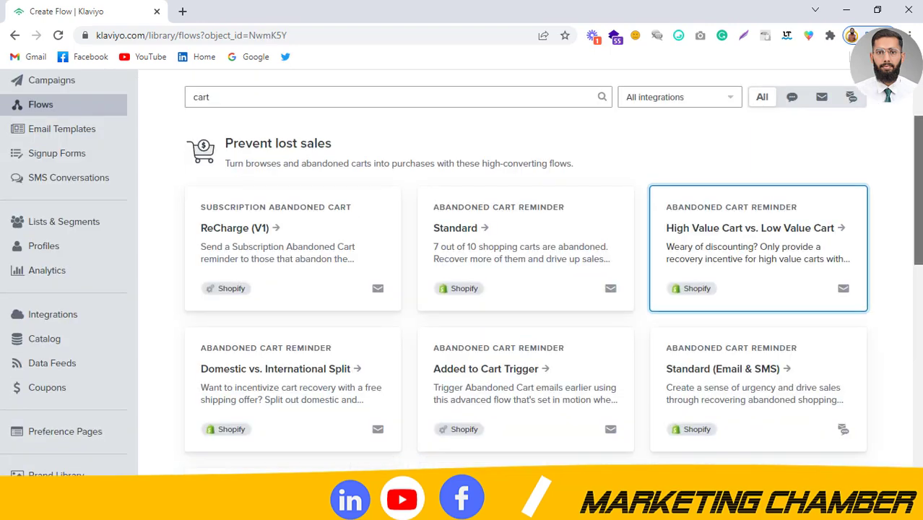
# - Create the flow from the Added to Cart Trigger template
pyautogui.click(280, 287)
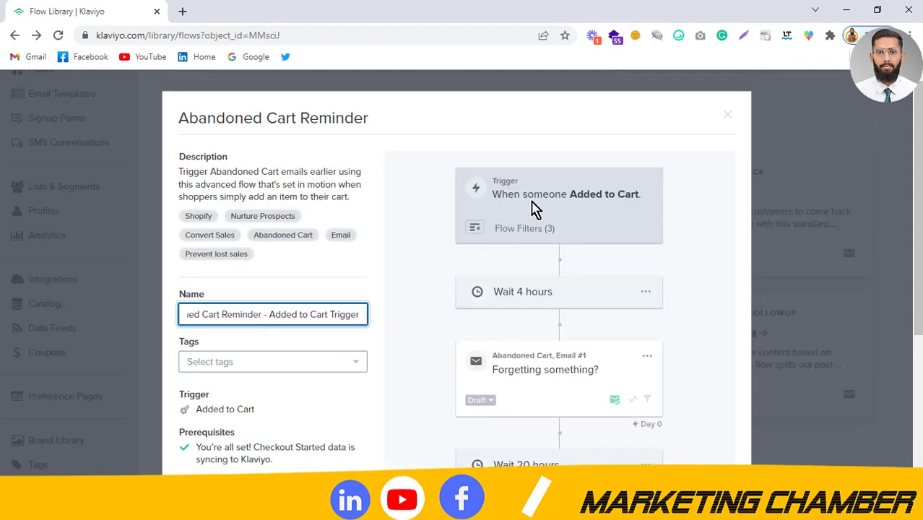
pyautogui.scroll(-2, 782, 184)
pyautogui.scroll(-3, 735, 431)
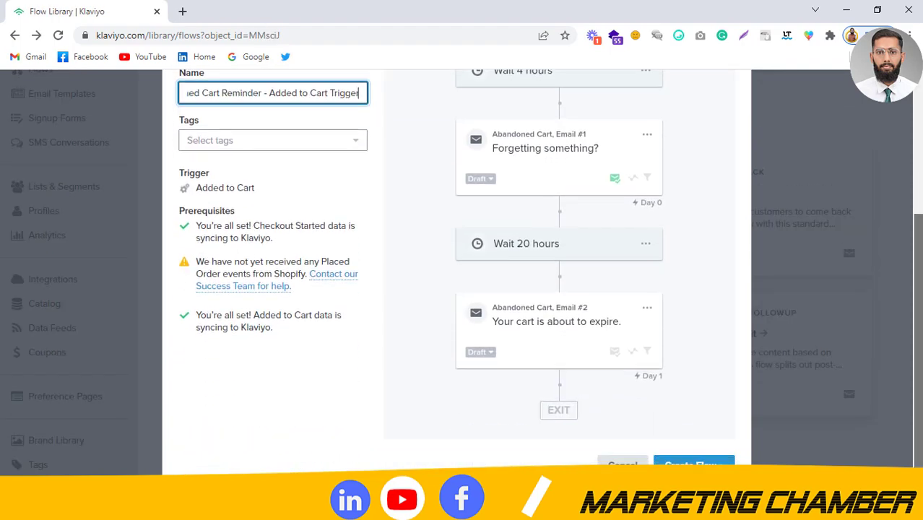
pyautogui.click(704, 439)
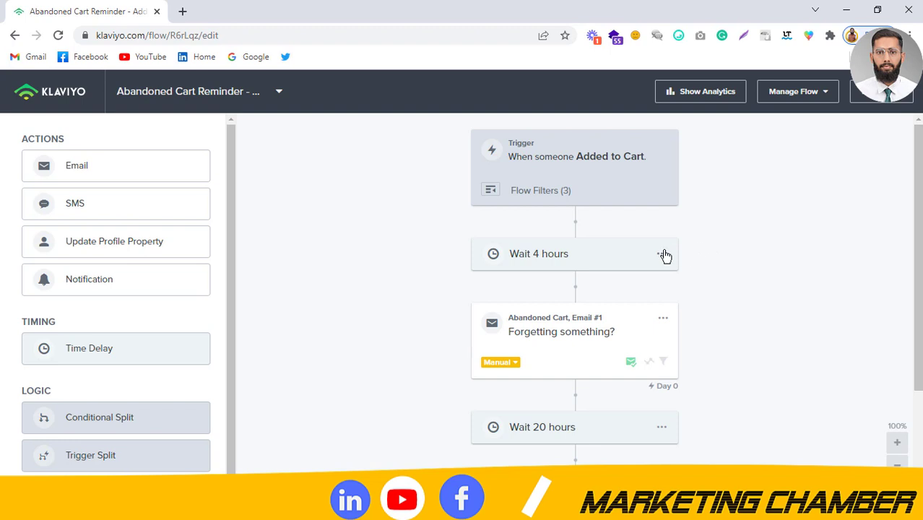
# - Delete the Wait 4 hours step and place a new Time Delay above Email #1
pyautogui.click(664, 257)
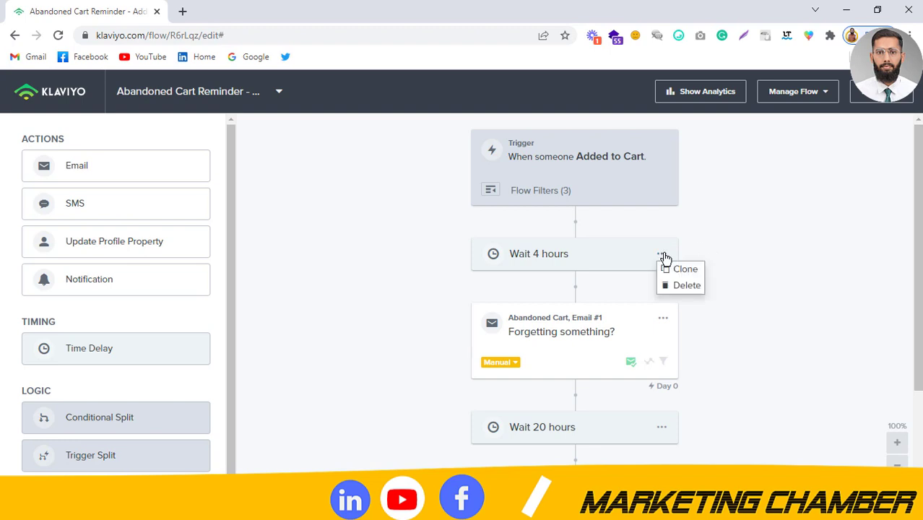
pyautogui.click(690, 286)
pyautogui.click(619, 249)
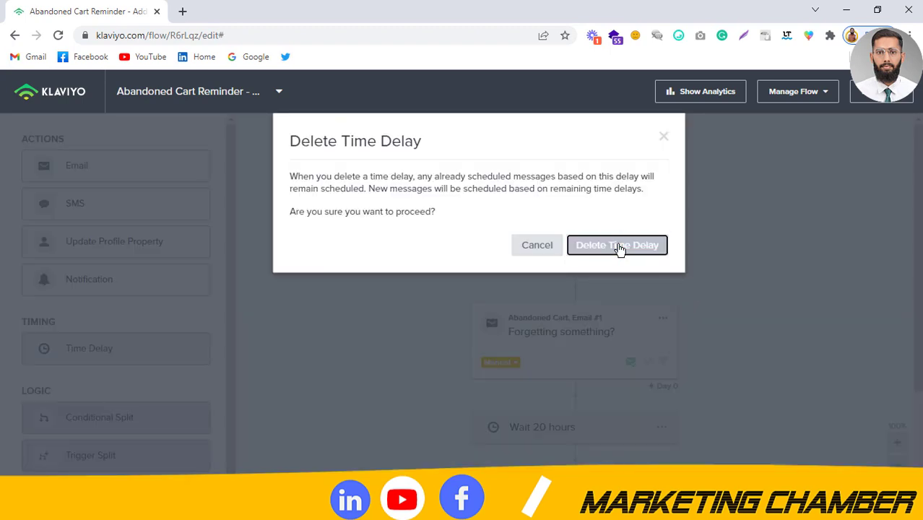
pyautogui.scroll(-1, 919, 288)
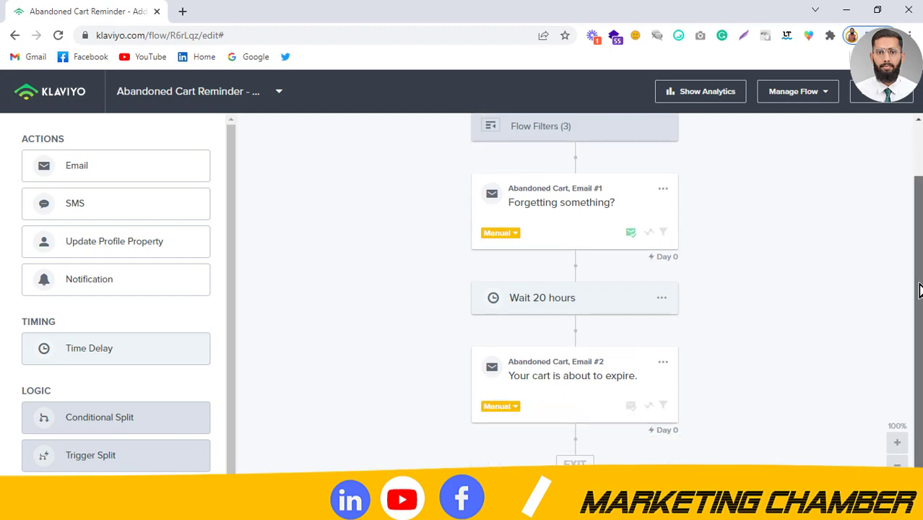
pyautogui.scroll(1, 918, 289)
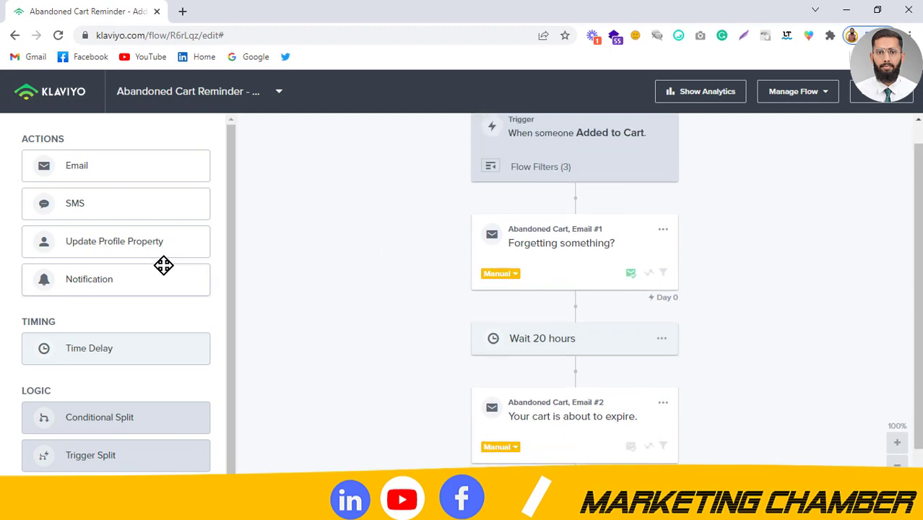
pyautogui.moveTo(82, 351); pyautogui.dragTo(547, 245)
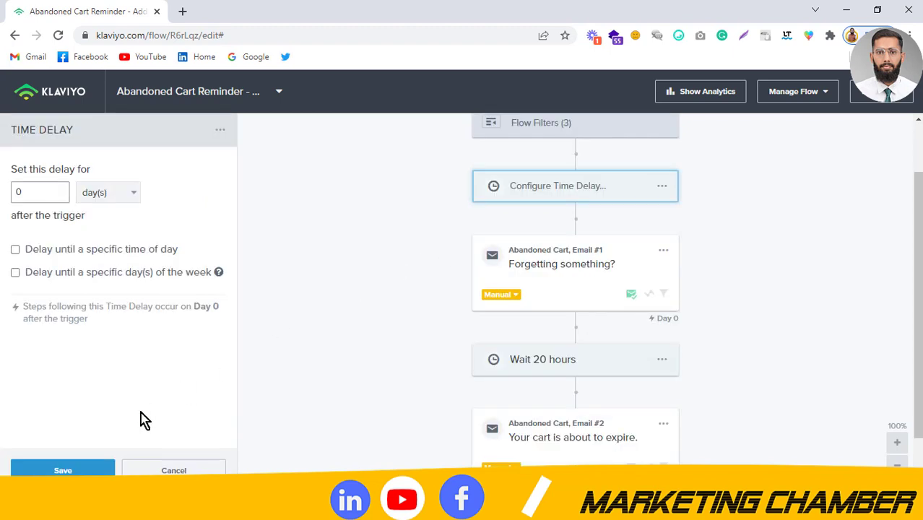
# - Set the new delay to 2 hours and save it
pyautogui.click(45, 190)
pyautogui.write('2')
pyautogui.click(127, 192)
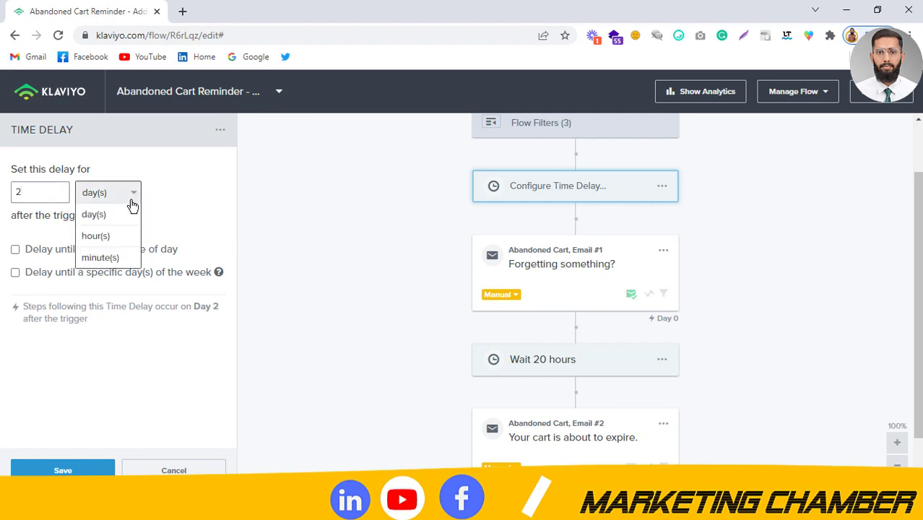
pyautogui.click(93, 239)
pyautogui.click(63, 469)
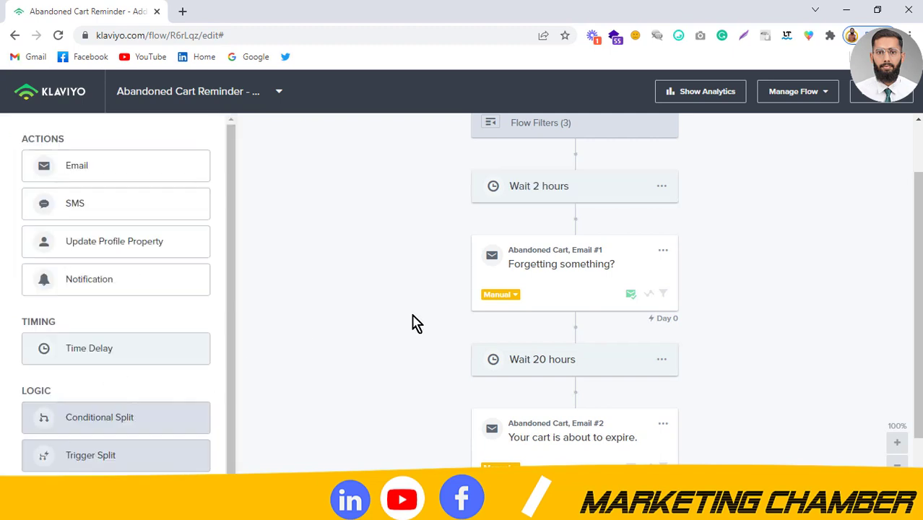
pyautogui.scroll(1, 479, 124)
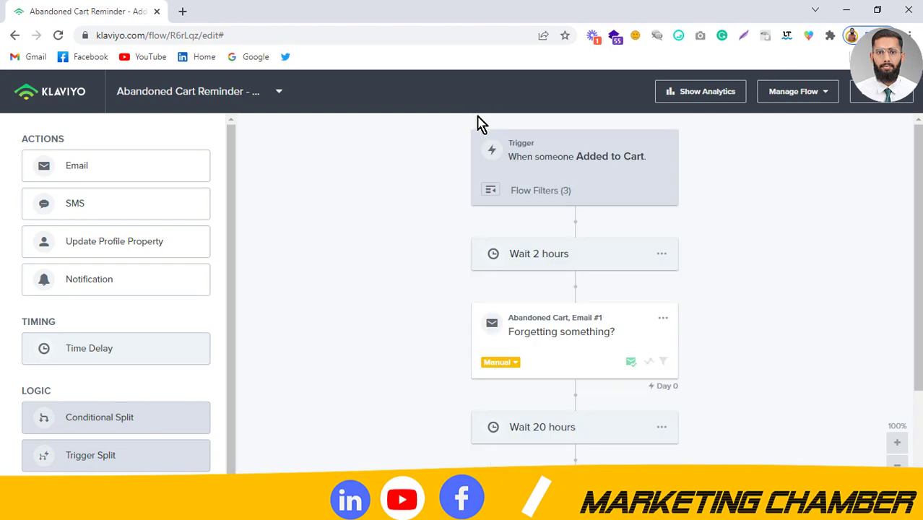
# - Open the Added to Cart trigger's flow filters and add another AND condition
pyautogui.click(487, 200)
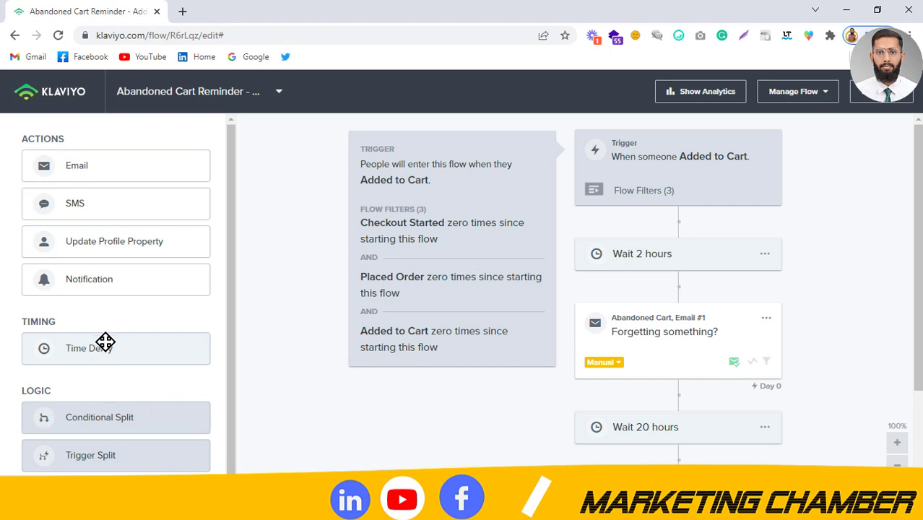
pyautogui.click(634, 178)
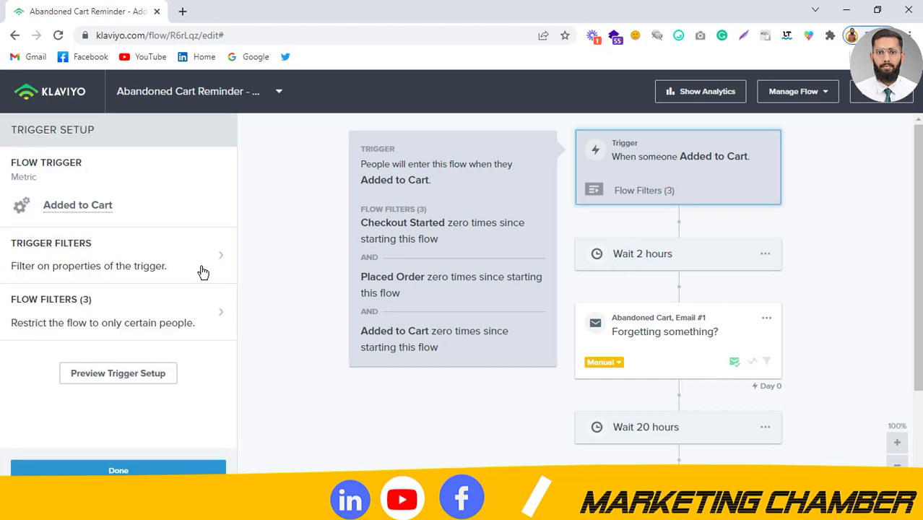
pyautogui.click(58, 301)
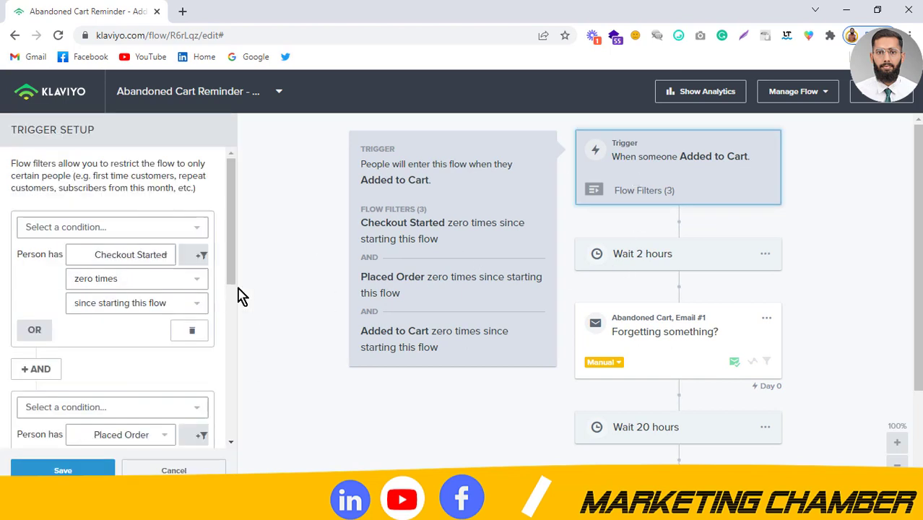
pyautogui.scroll(-3, 237, 347)
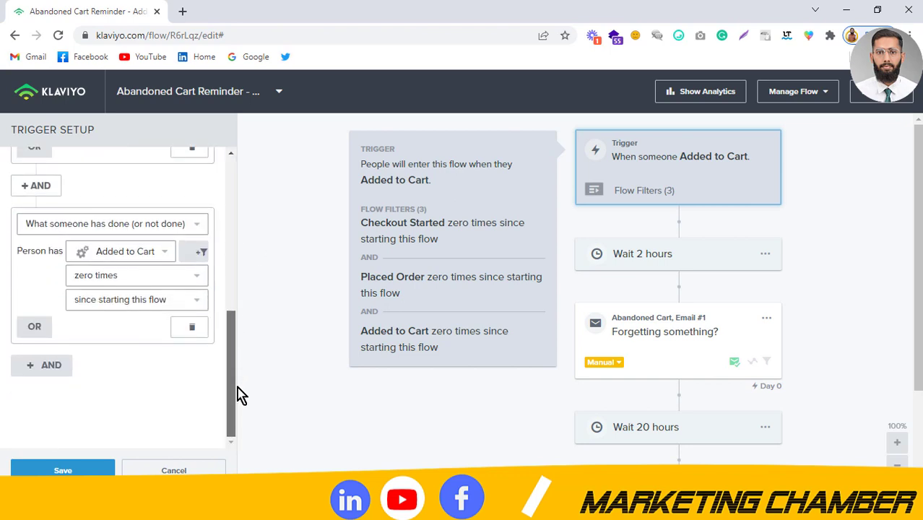
pyautogui.click(25, 368)
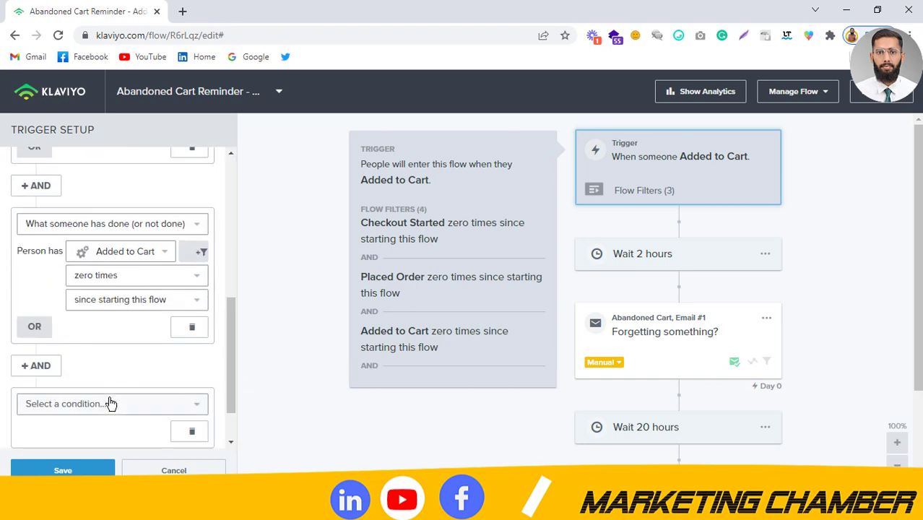
# - Make the condition 'Has not been in this flow' in the last 14 days, save, and finish
pyautogui.scroll(-1, 234, 369)
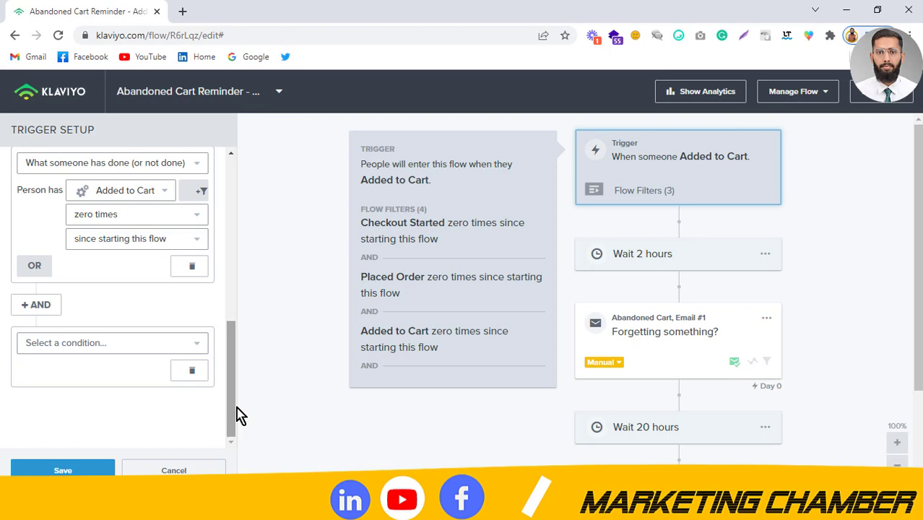
pyautogui.click(91, 344)
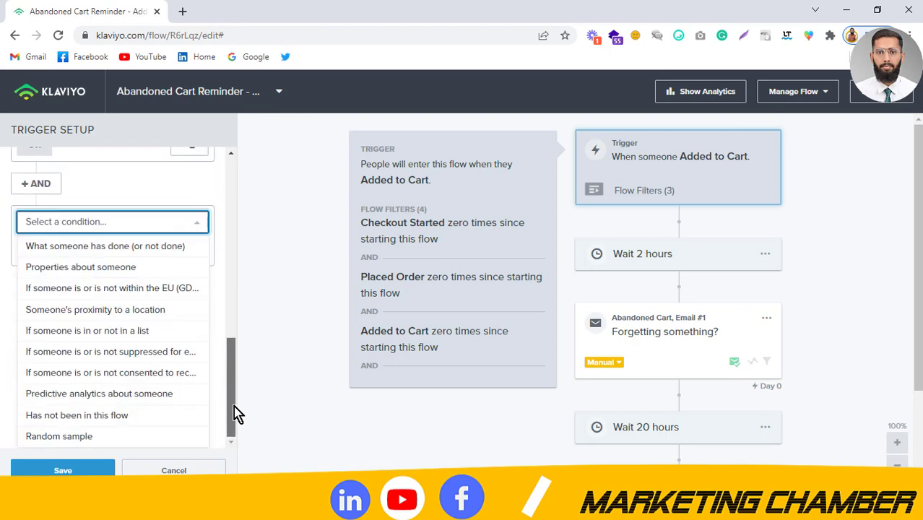
pyautogui.moveTo(230, 351); pyautogui.dragTo(235, 412)
pyautogui.click(101, 427)
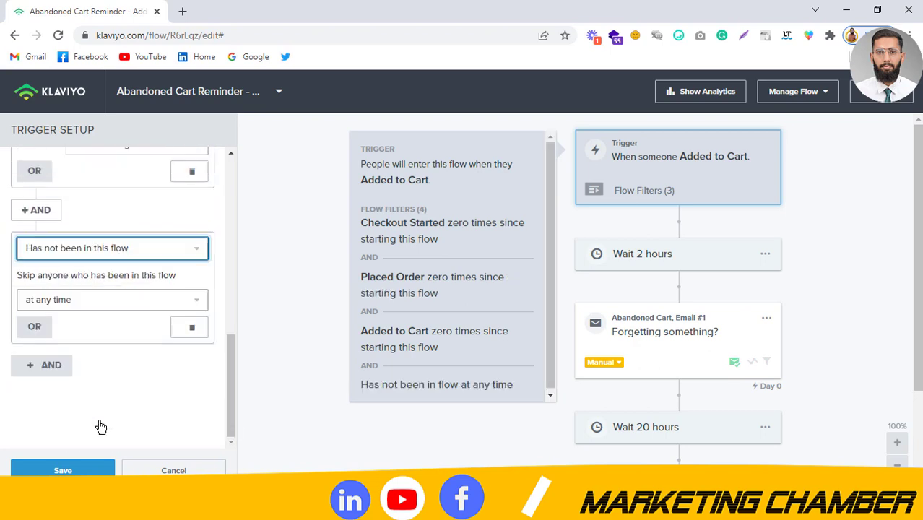
pyautogui.click(72, 307)
pyautogui.click(108, 344)
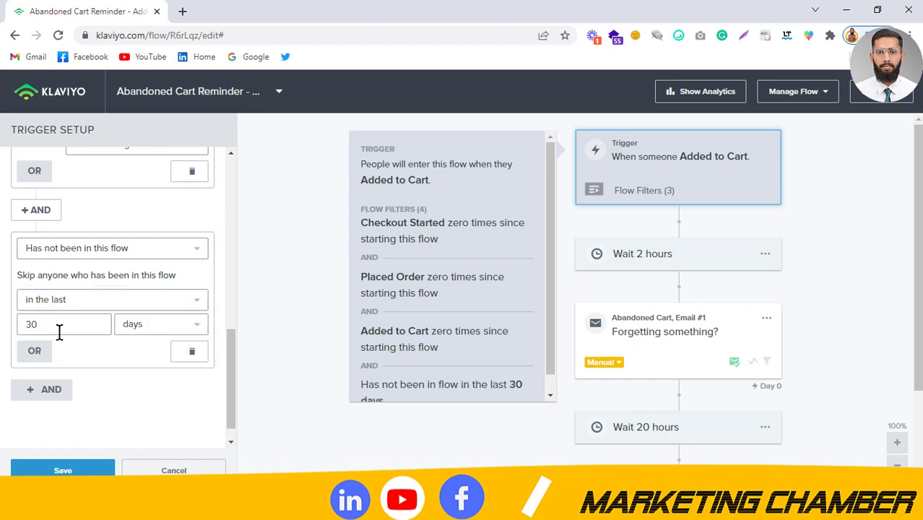
pyautogui.click(50, 323)
pyautogui.press('BackSpace')
pyautogui.press('BackSpace')
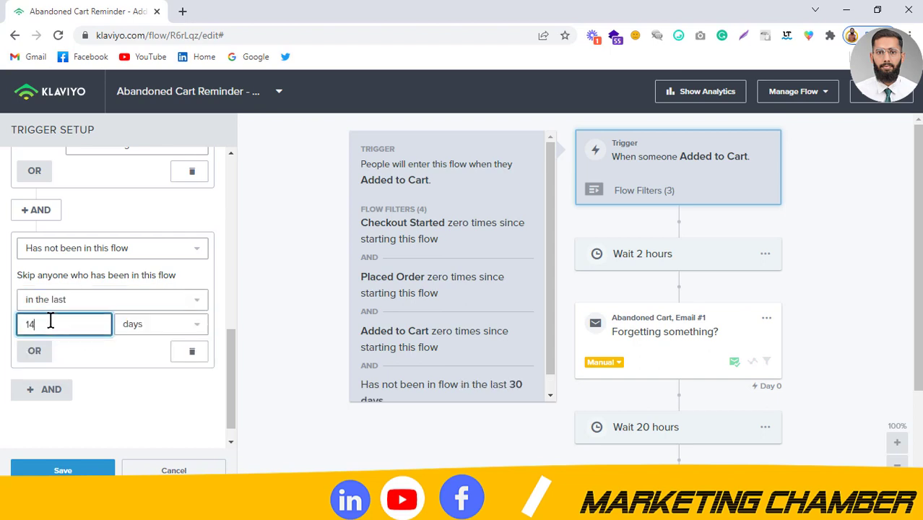
pyautogui.click(50, 471)
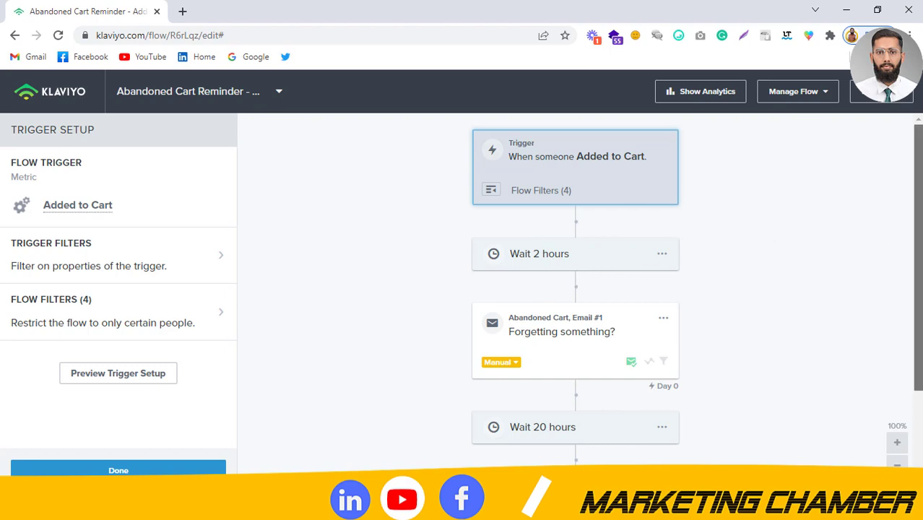
pyautogui.scroll(-1, 695, 290)
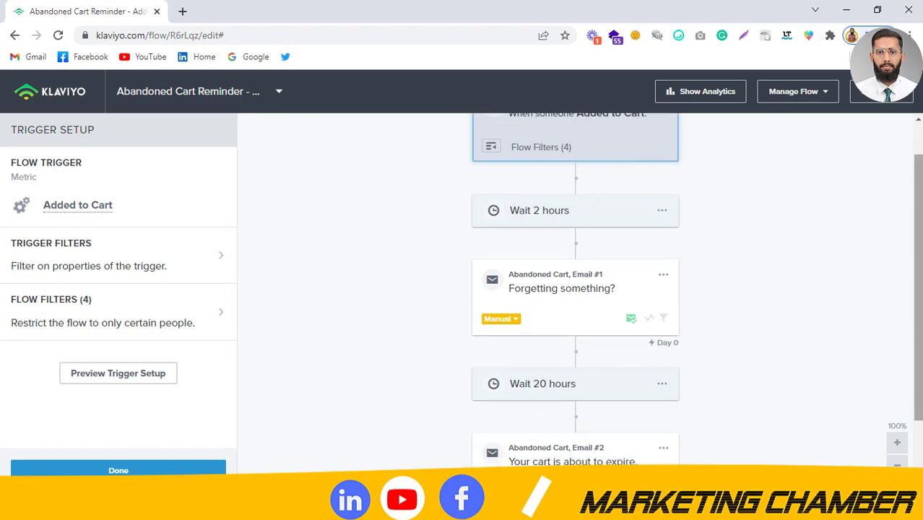
pyautogui.click(119, 469)
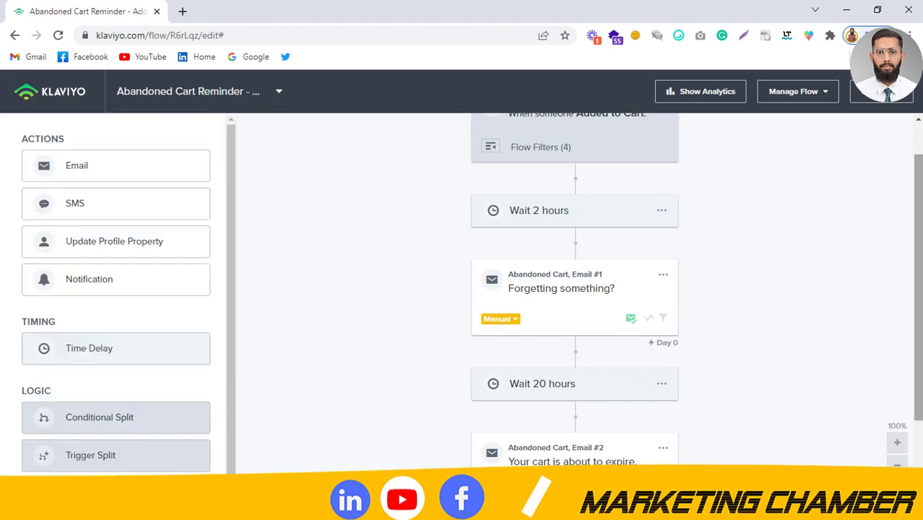
# - Rename Email #1 to 'Abandon Cart Flow Email 1 | Remind them about abandon product' and edit it
pyautogui.scroll(-1, 690, 299)
pyautogui.click(530, 272)
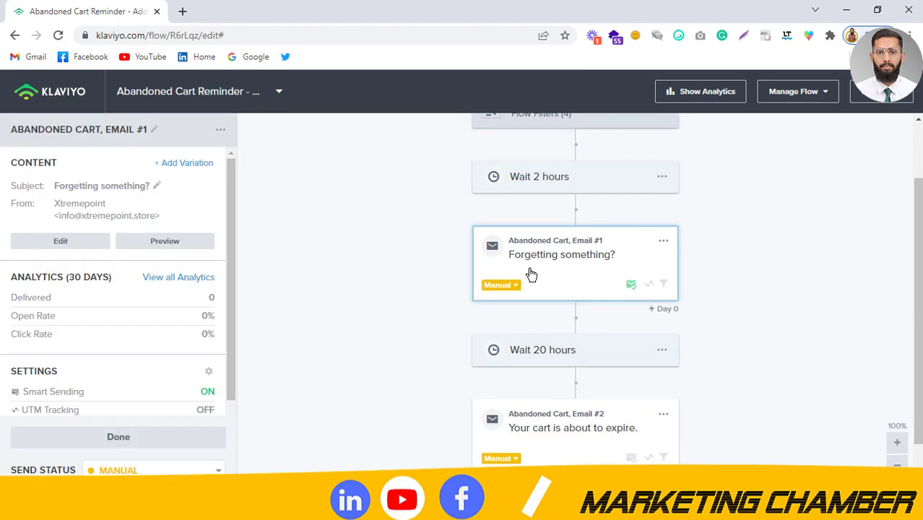
pyautogui.click(154, 129)
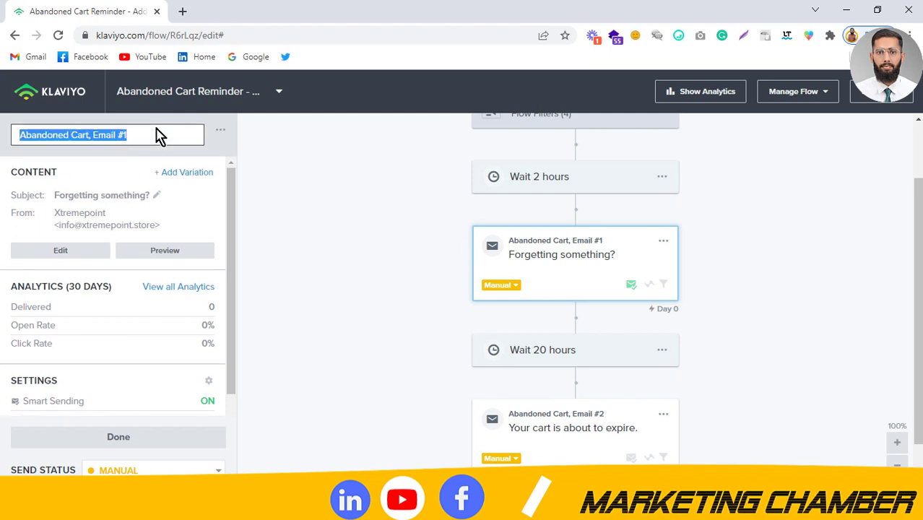
pyautogui.press('BackSpace')
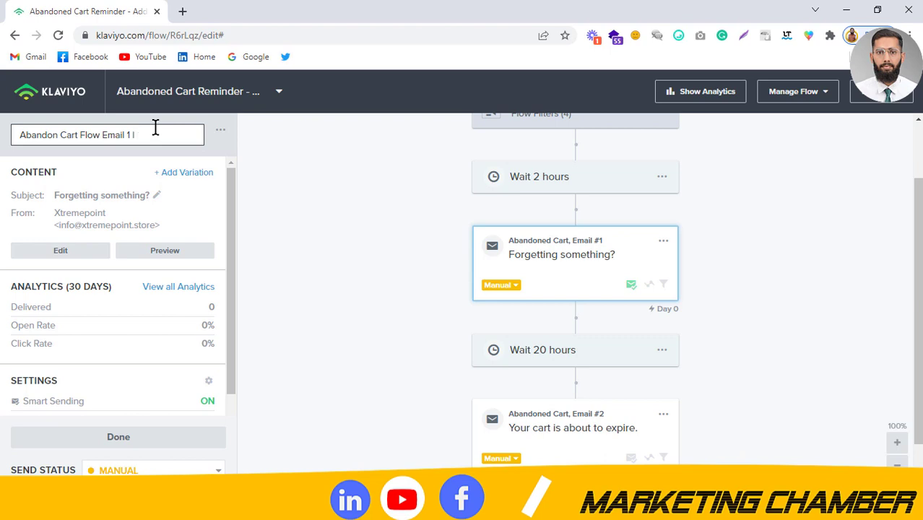
pyautogui.write('emind them about a')
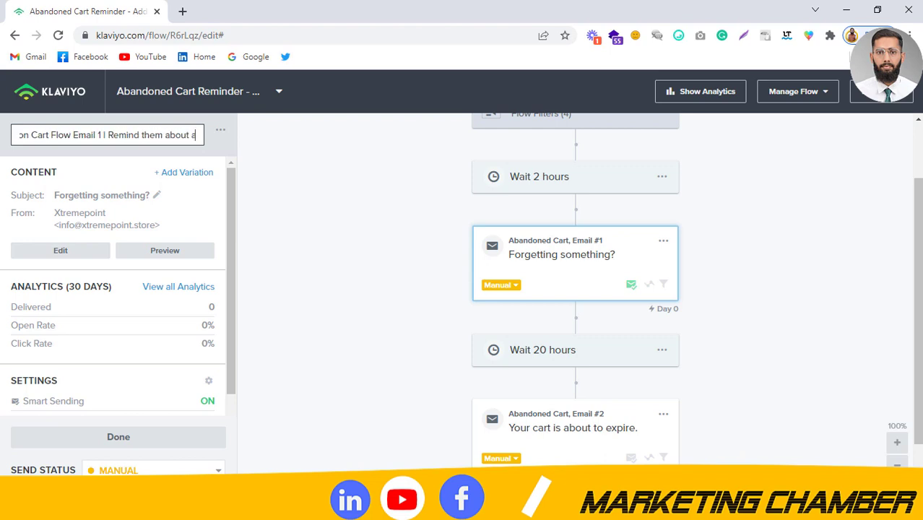
pyautogui.write('bandon product')
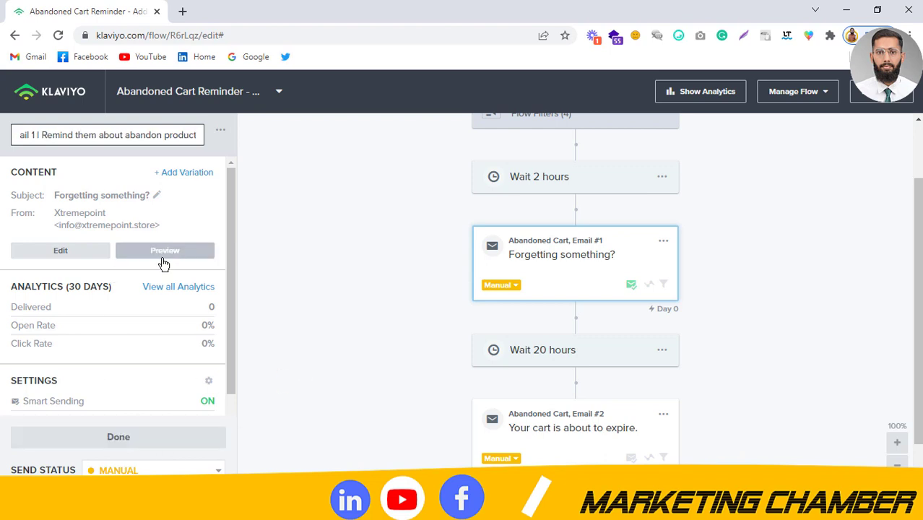
pyautogui.click(133, 445)
pyautogui.click(583, 256)
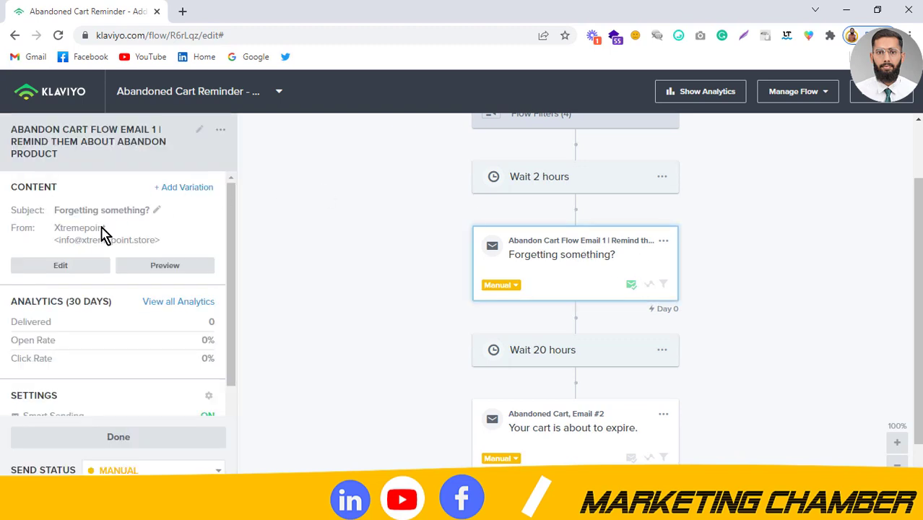
pyautogui.click(61, 266)
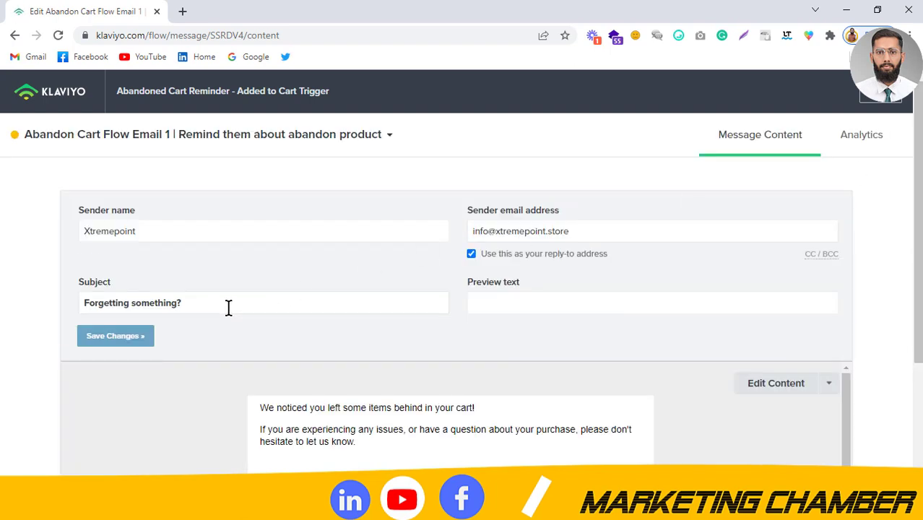
# - Replace the subject line with 'I have something for you.'
pyautogui.click(210, 298)
pyautogui.hotkey('ctrl', 'a')
pyautogui.press('BackSpace')
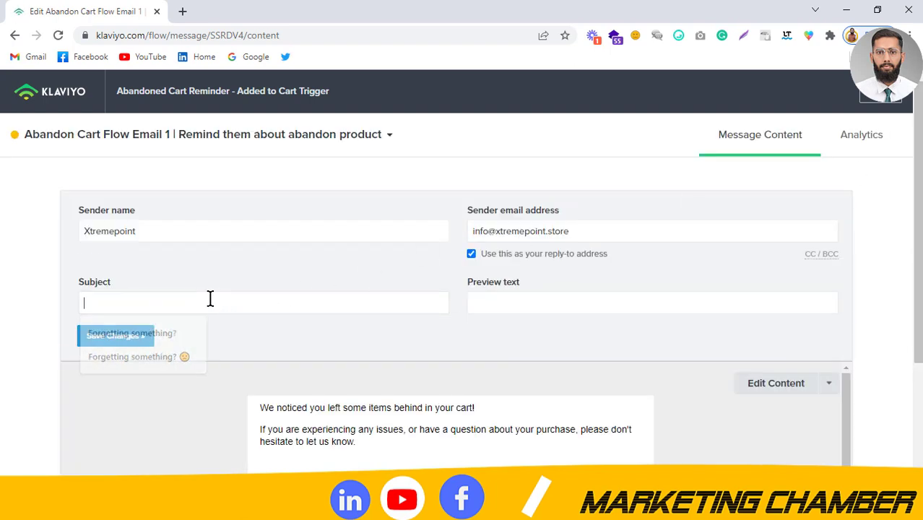
pyautogui.write('Ihave')
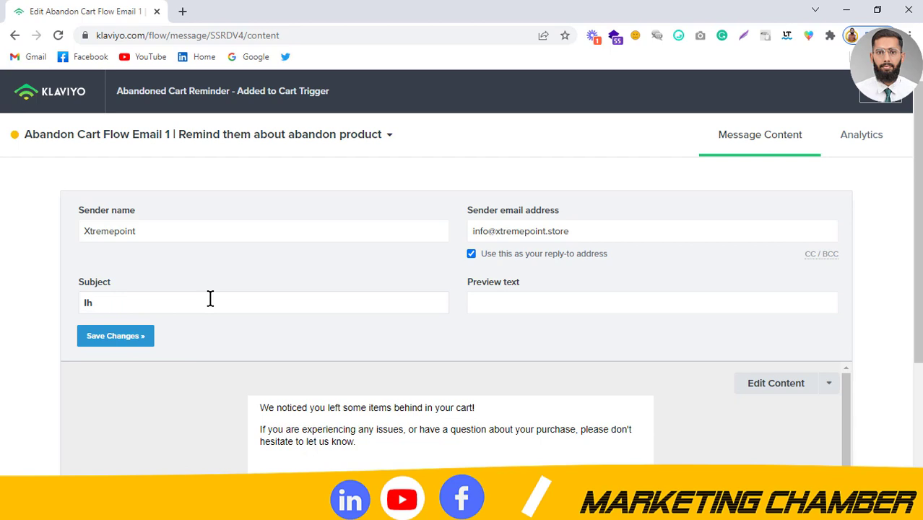
pyautogui.press('BackSpace')
pyautogui.write('have something')
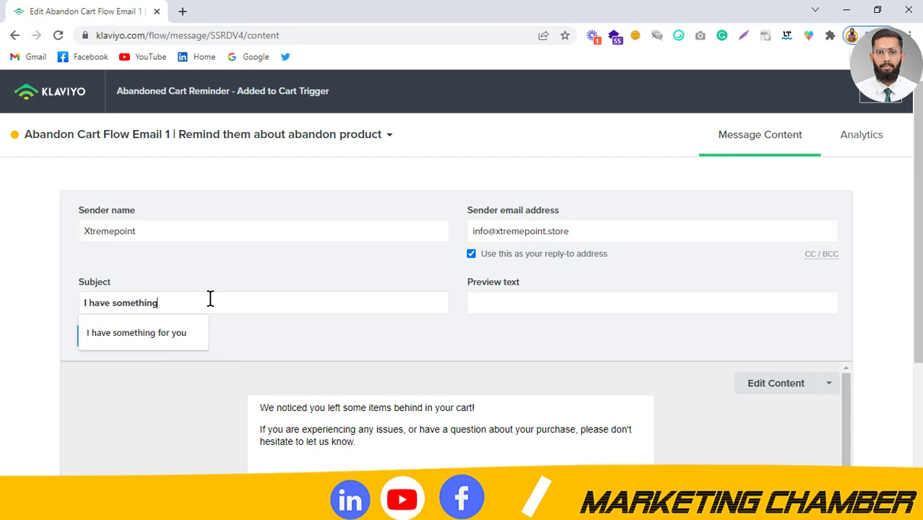
pyautogui.write(' for you.')
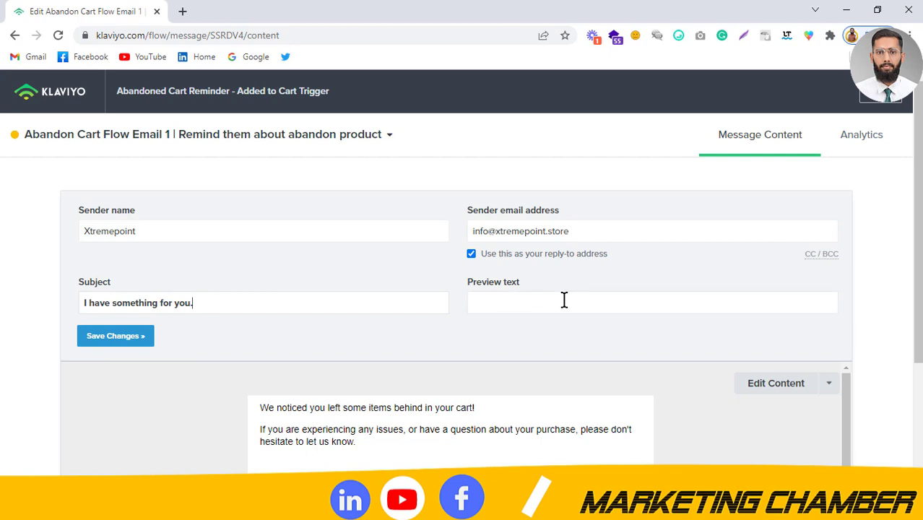
# - Enter preview text 'Your favorite product is waiting for you.' and save the changes
pyautogui.click(564, 300)
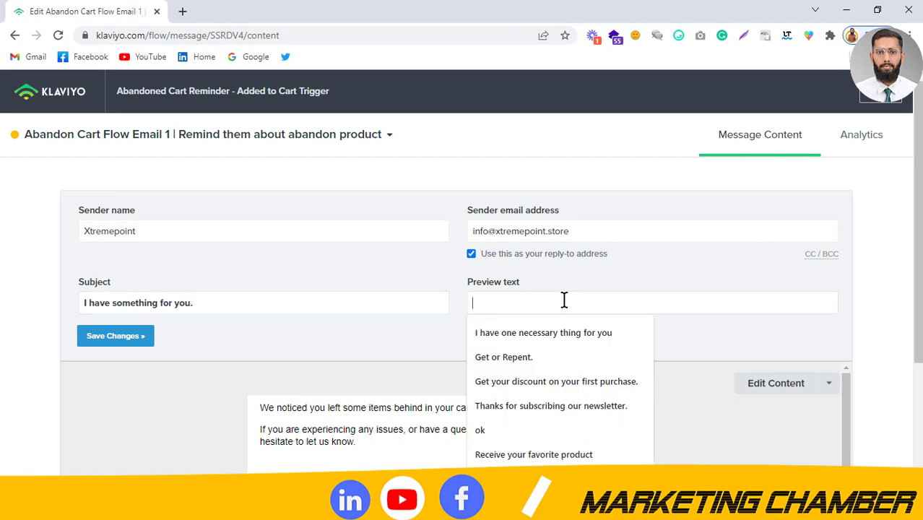
pyautogui.scroll(-1, 872, 303)
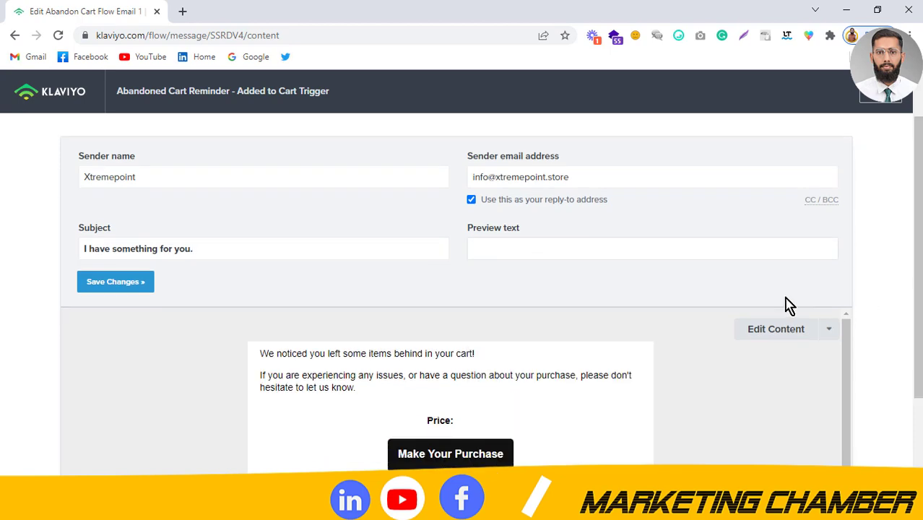
pyautogui.write('Your favoti')
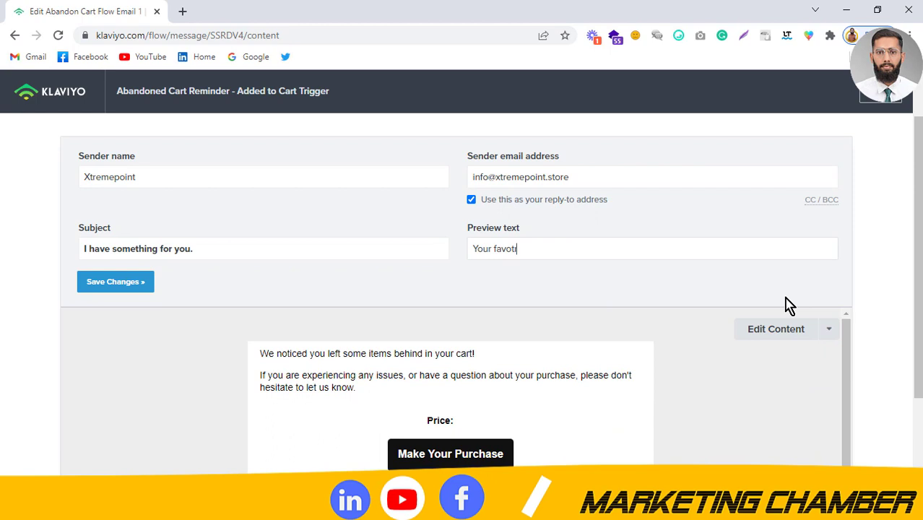
pyautogui.press('BackSpace')
pyautogui.write('rite product is a')
pyautogui.press('BackSpace')
pyautogui.write('waiting for you.')
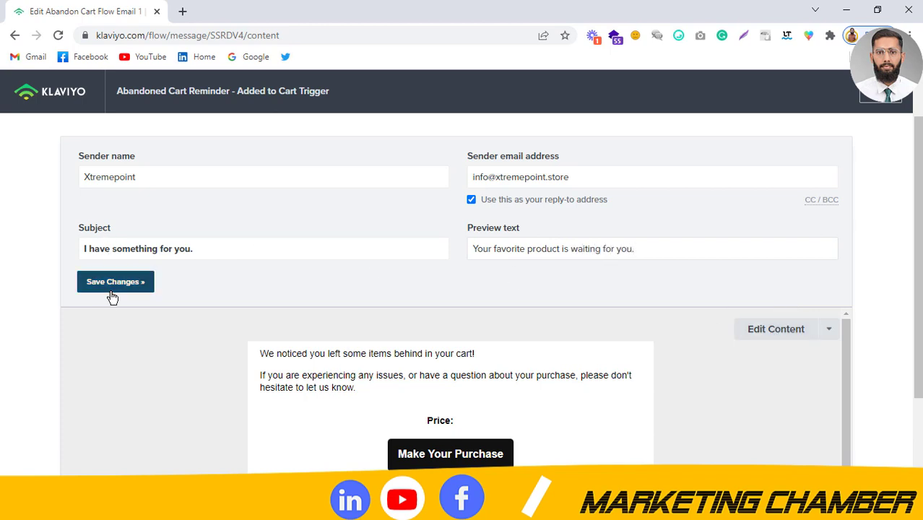
pyautogui.click(111, 288)
pyautogui.scroll(-2, 455, 289)
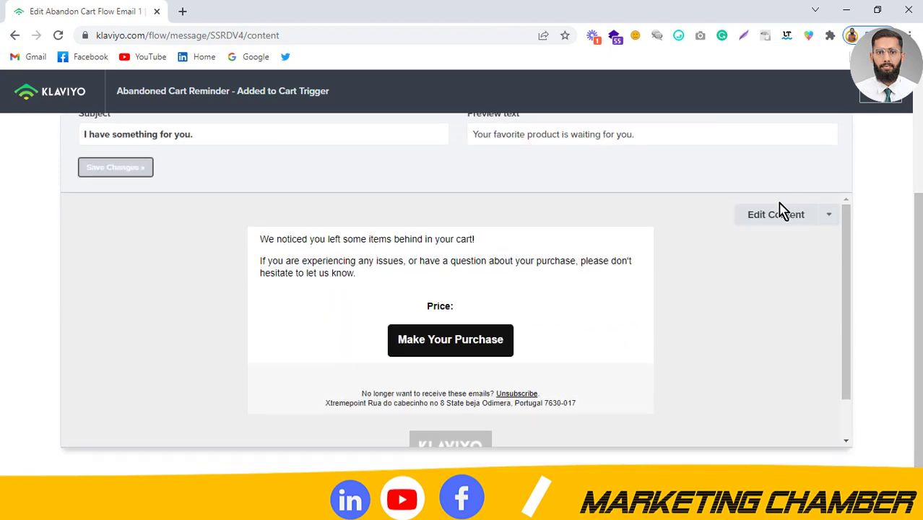
# - Add an image block at the top of the email with the DON'T (1) image
pyautogui.click(810, 222)
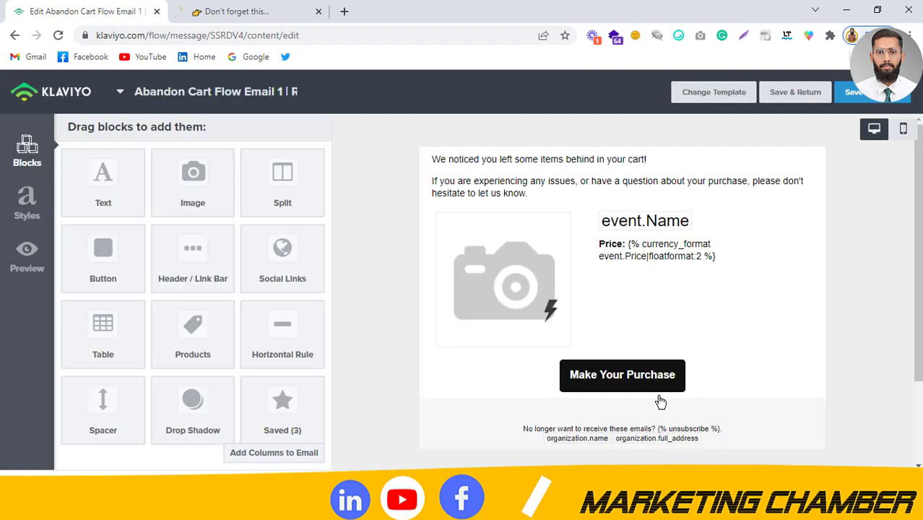
pyautogui.moveTo(167, 197); pyautogui.dragTo(534, 157)
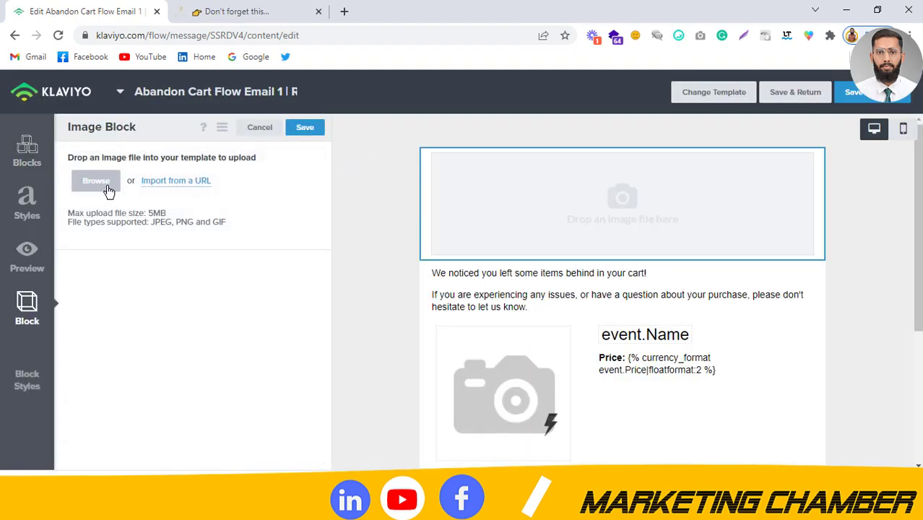
pyautogui.click(96, 180)
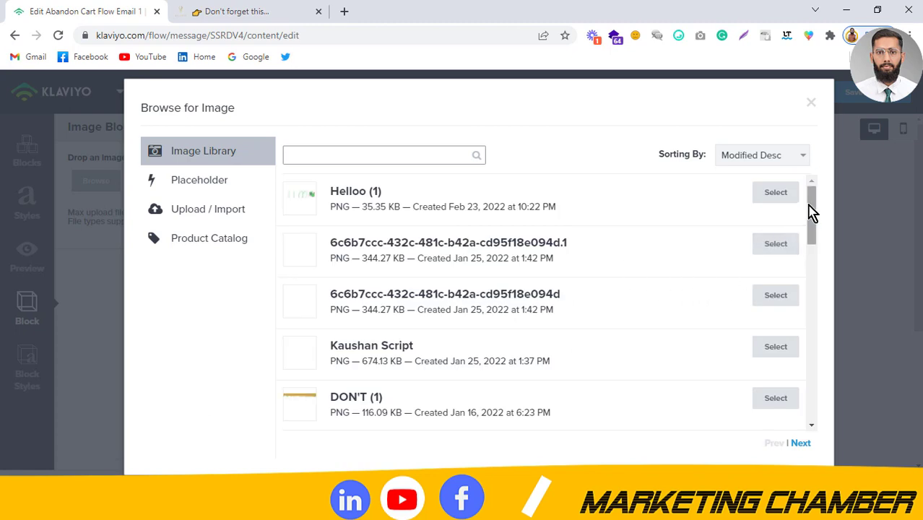
pyautogui.moveTo(812, 212); pyautogui.dragTo(814, 237)
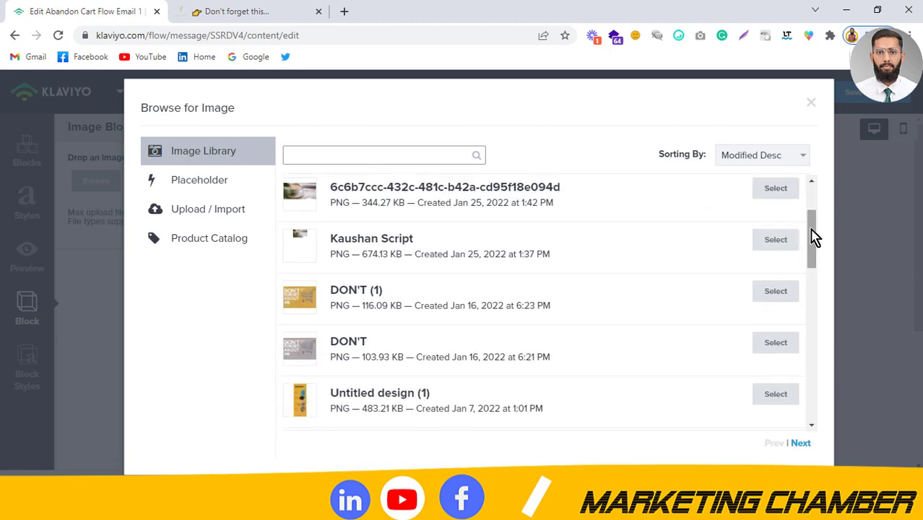
pyautogui.click(764, 298)
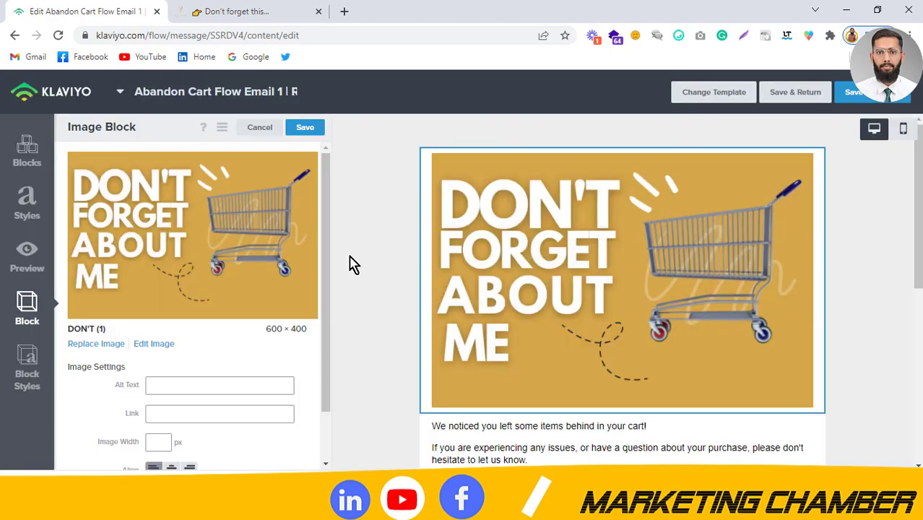
# - Turn on Fill Image Area for the header image and save
pyautogui.moveTo(324, 247); pyautogui.dragTo(324, 336)
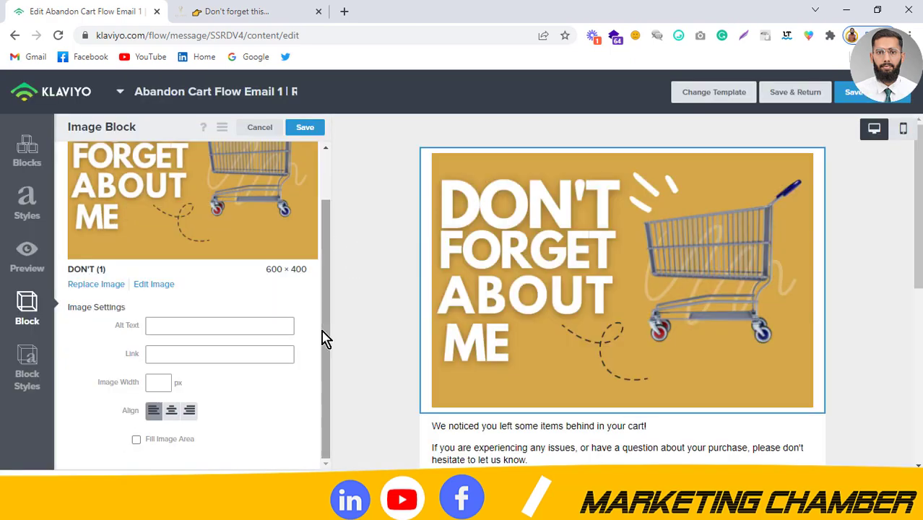
pyautogui.click(143, 444)
pyautogui.click(301, 127)
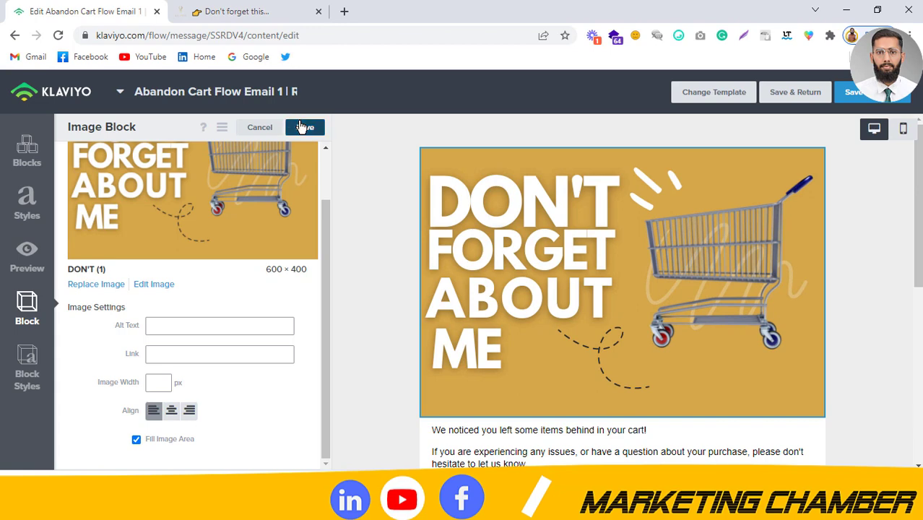
pyautogui.scroll(-5, 421, 161)
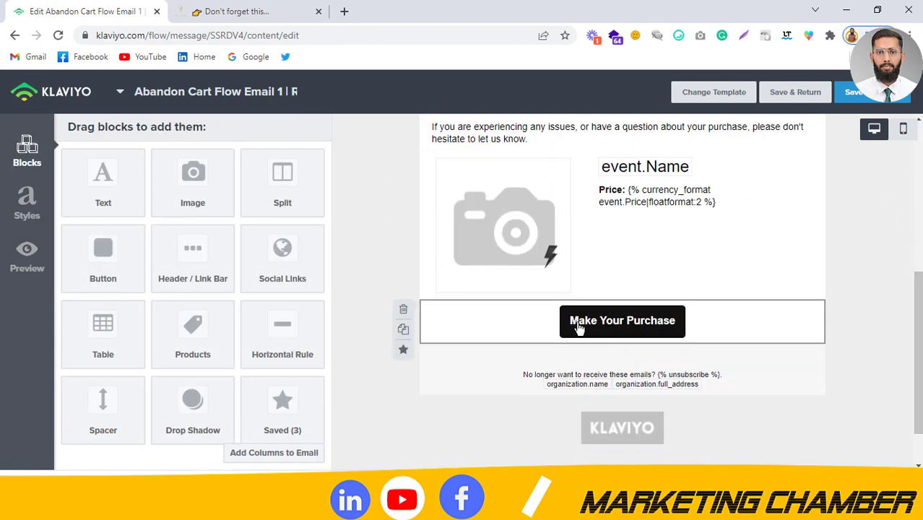
# - Copy the {{ event.URL }} link from the Make Your Purchase button
pyautogui.click(578, 327)
pyautogui.click(261, 204)
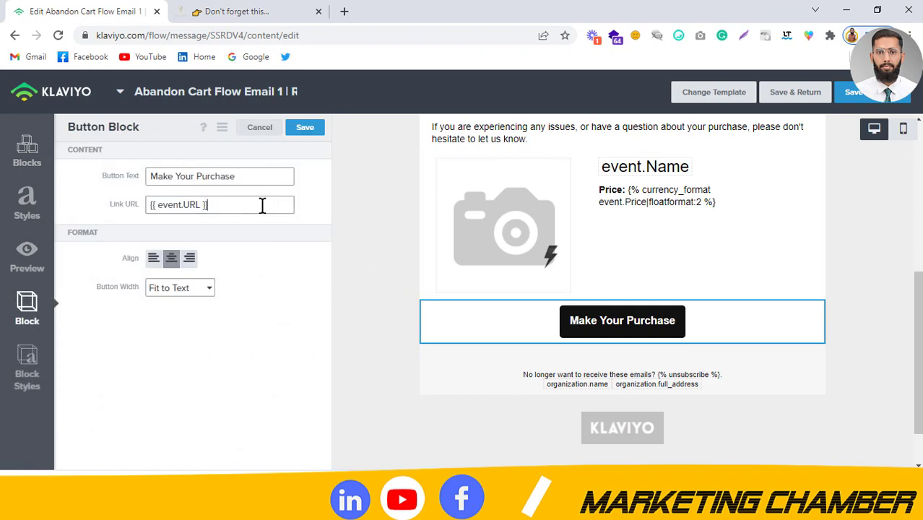
pyautogui.hotkey('ctrl', 'a')
pyautogui.hotkey('ctrl', 'c')
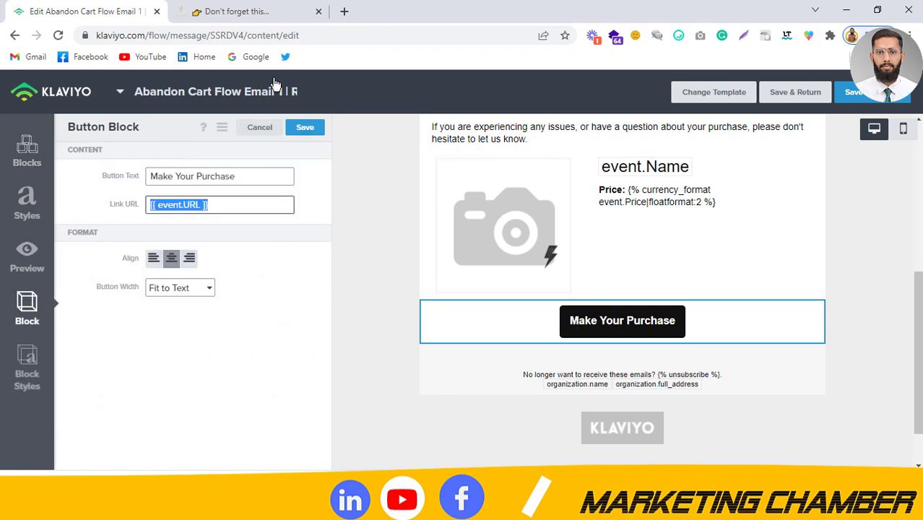
pyautogui.click(304, 128)
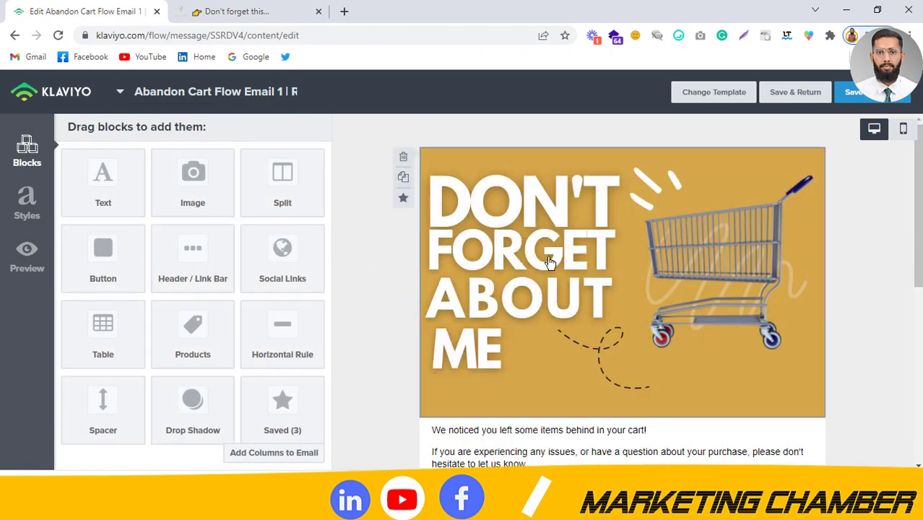
# - Paste that cart link into the header image's Link field and save
pyautogui.click(549, 262)
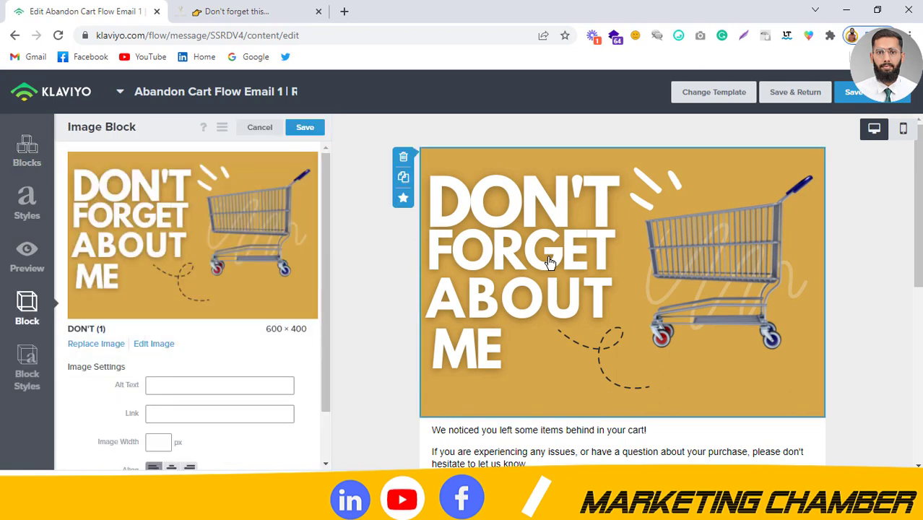
pyautogui.scroll(-1, 326, 281)
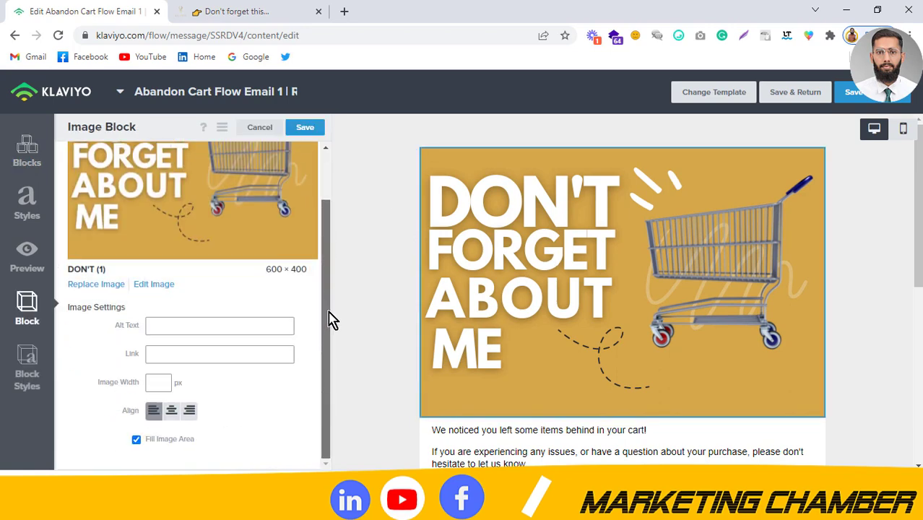
pyautogui.click(162, 355)
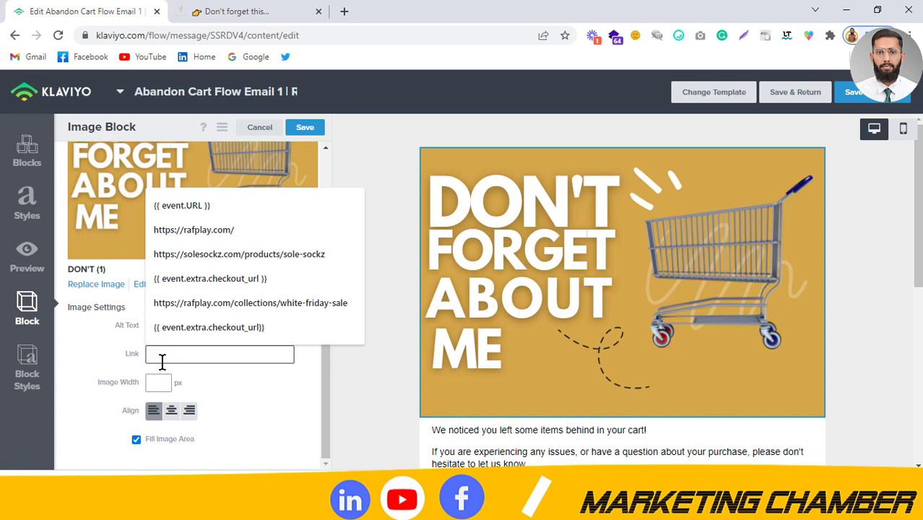
pyautogui.hotkey('ctrl', 'v')
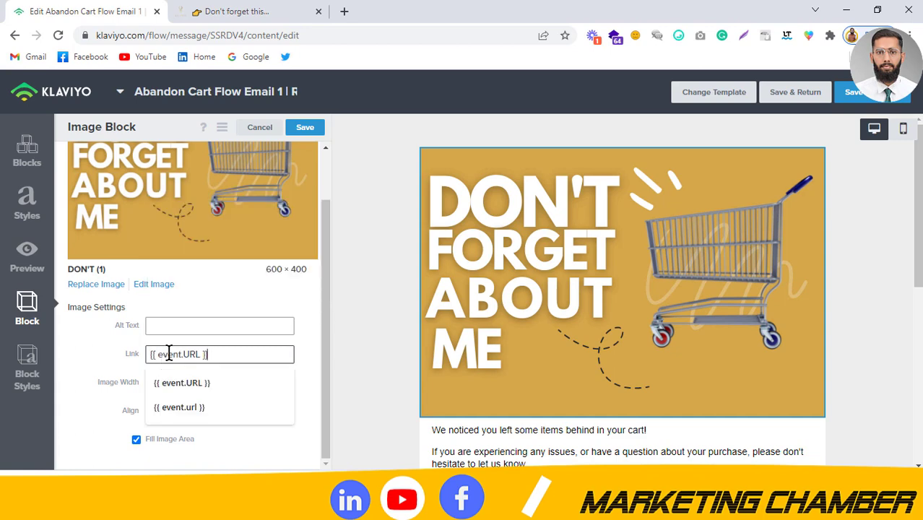
pyautogui.click(305, 128)
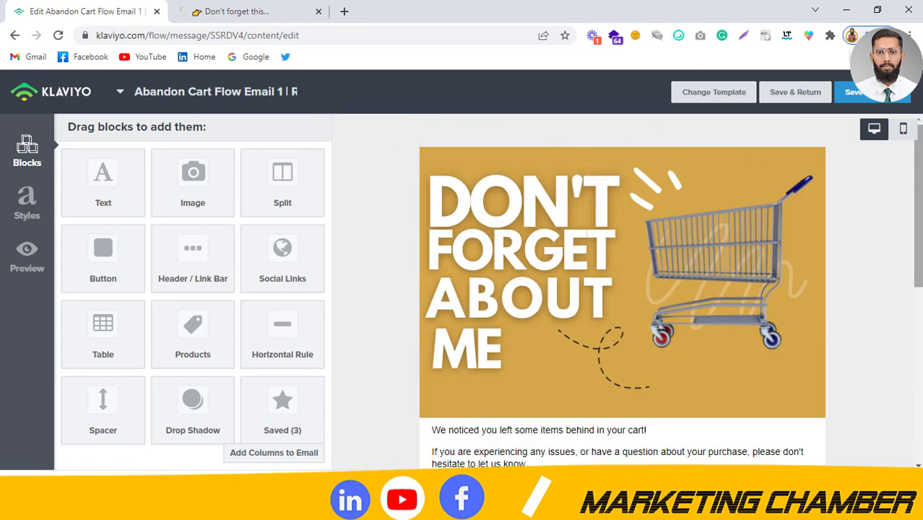
pyautogui.scroll(-3, 469, 206)
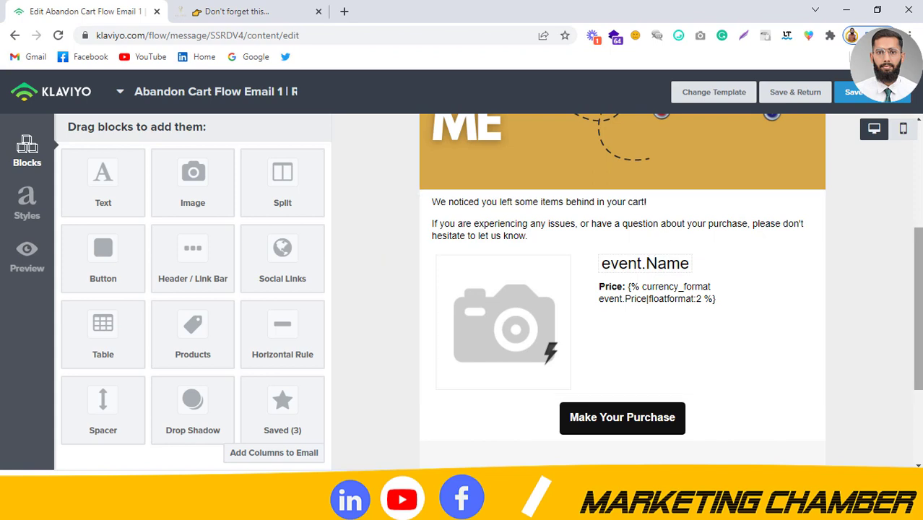
# - Replace 'let us know.' with 'contact us.' at the end of the message's second sentence
pyautogui.click(526, 229)
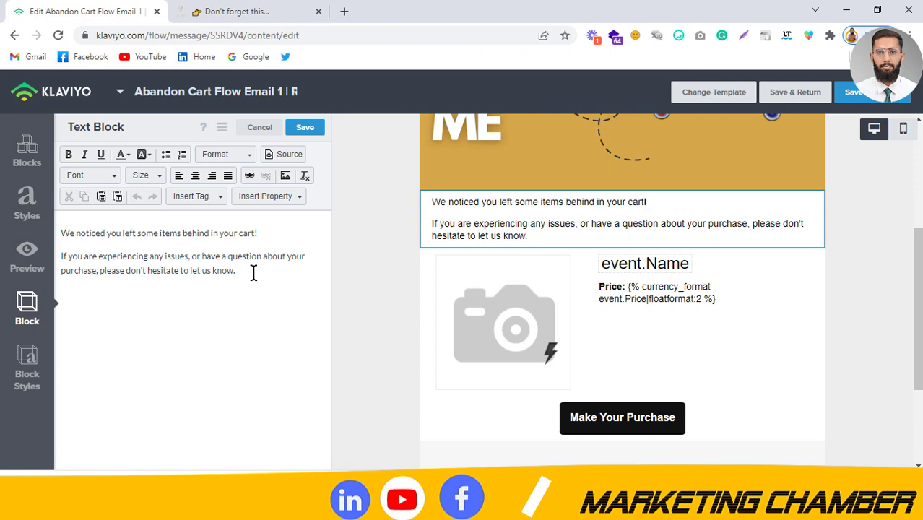
pyautogui.moveTo(237, 272); pyautogui.dragTo(187, 269)
pyautogui.press('BackSpace')
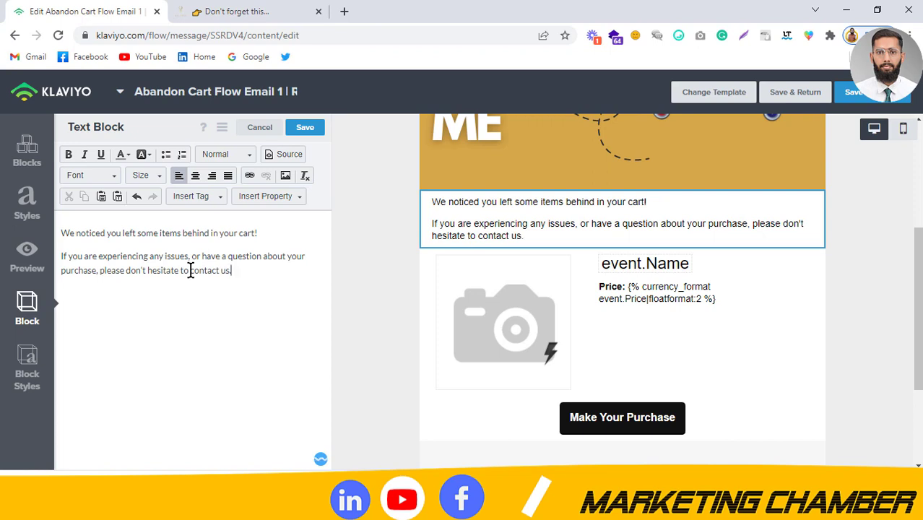
pyautogui.moveTo(231, 272); pyautogui.dragTo(203, 272)
pyautogui.click(253, 10)
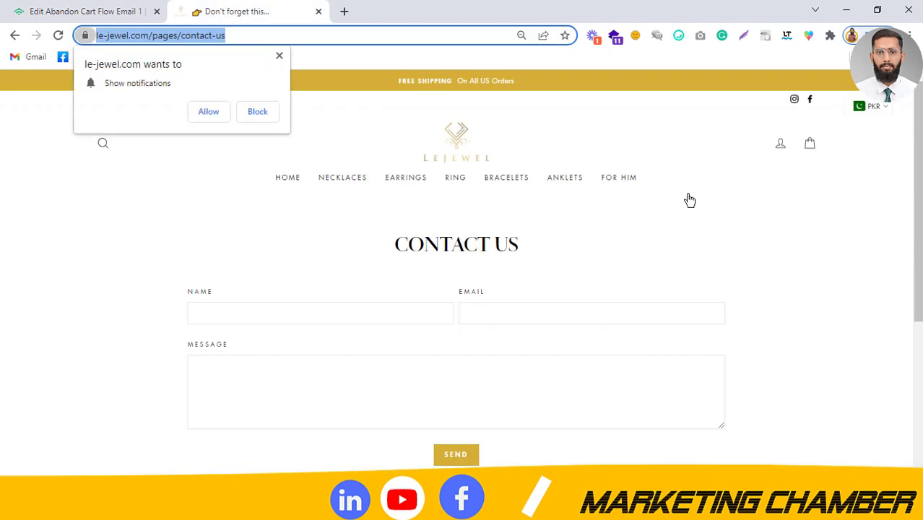
# - Dismiss the notification prompt, copy the le-jewel.com/pages/contact-us address, and return to Klaviyo
pyautogui.click(92, 207)
pyautogui.click(279, 57)
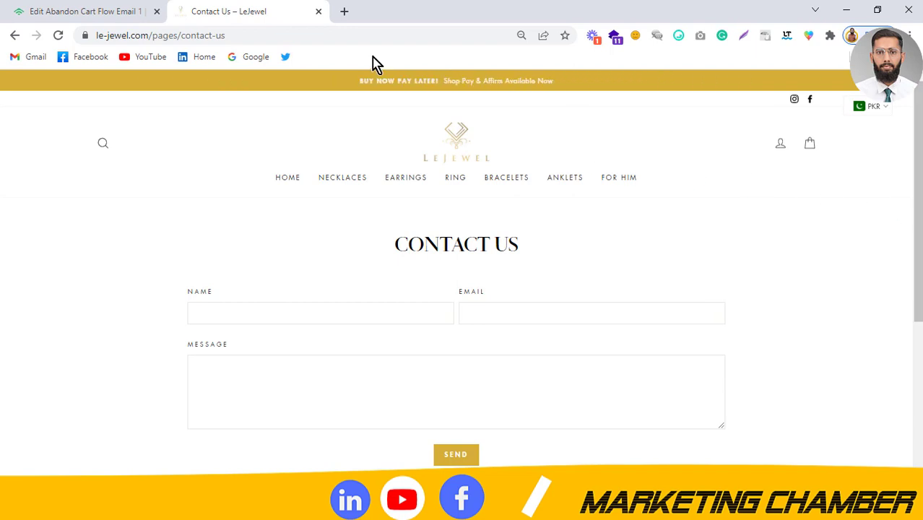
pyautogui.click(272, 33)
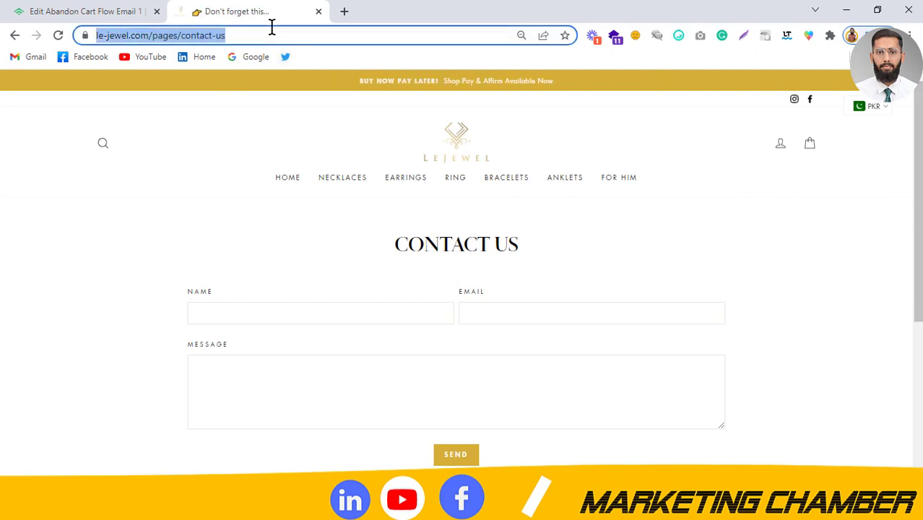
pyautogui.click(62, 10)
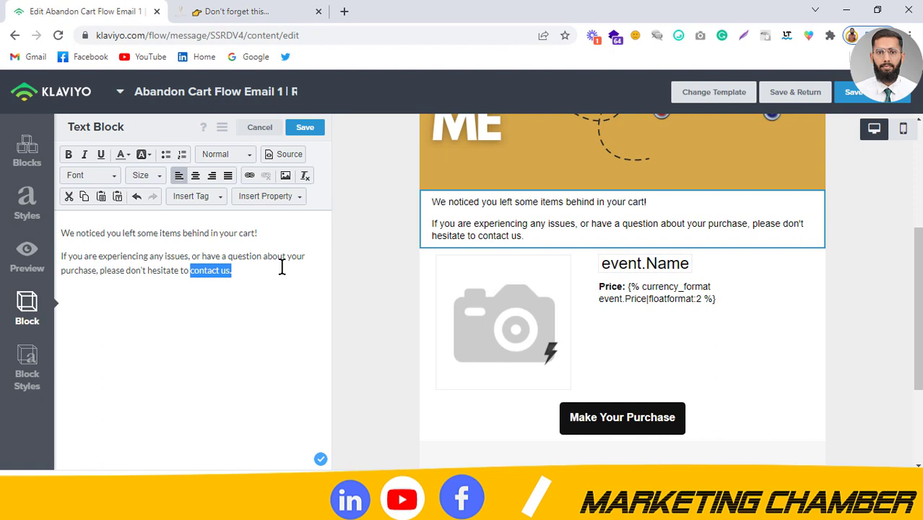
pyautogui.click(250, 179)
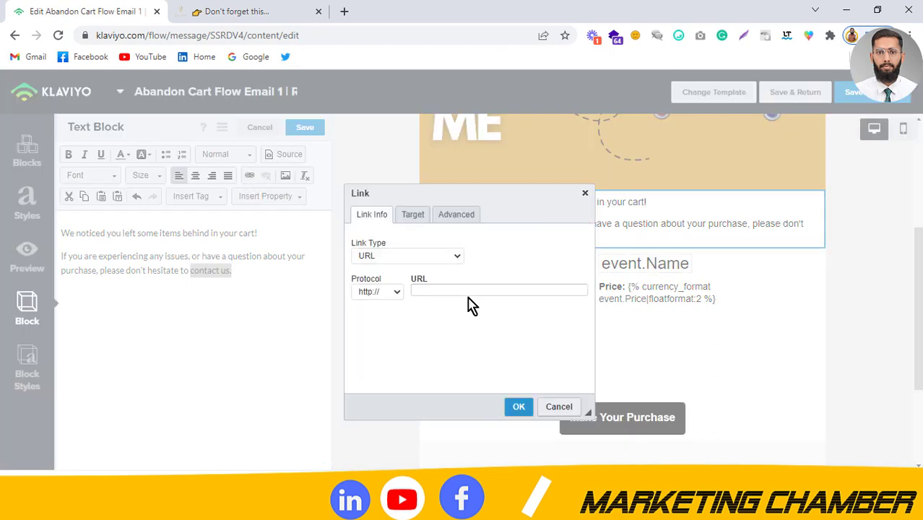
pyautogui.click(457, 289)
pyautogui.hotkey('ctrl', 'v')
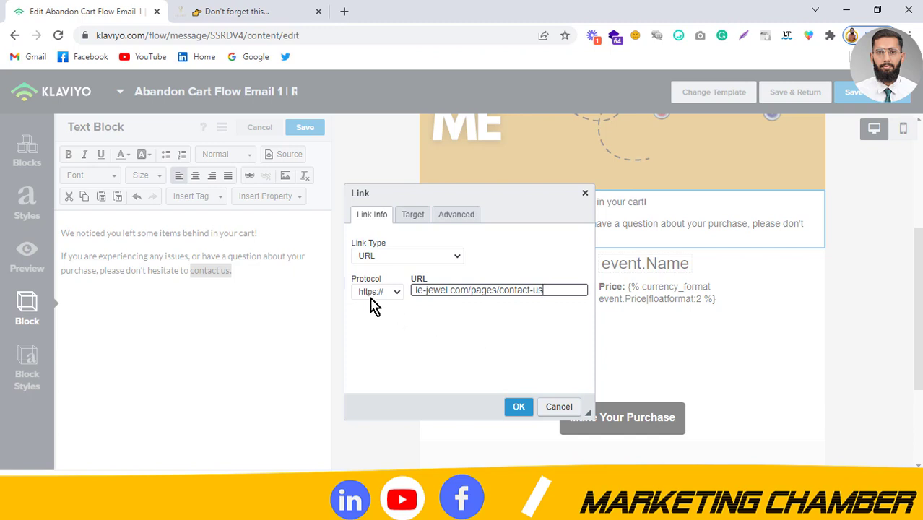
pyautogui.click(518, 406)
# - Centre all of the message text and save the text block
pyautogui.hotkey('ctrl', 'a')
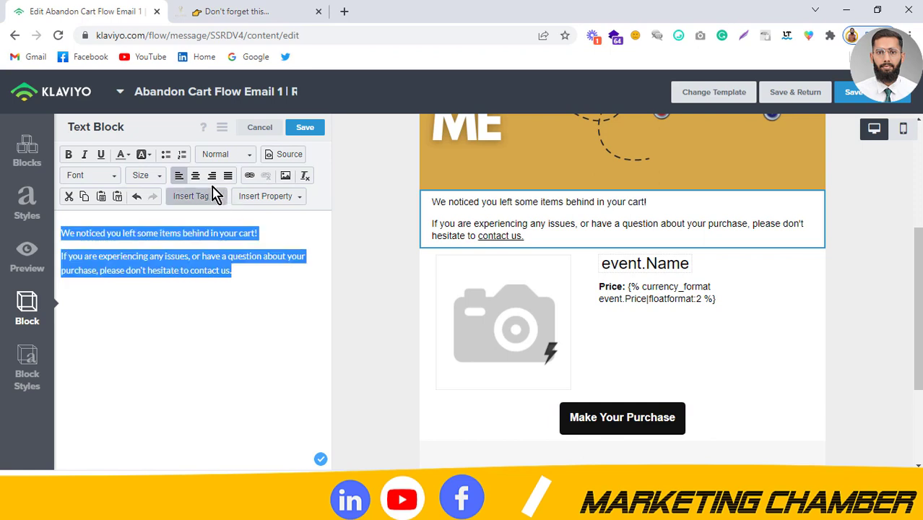
pyautogui.click(195, 175)
pyautogui.click(306, 128)
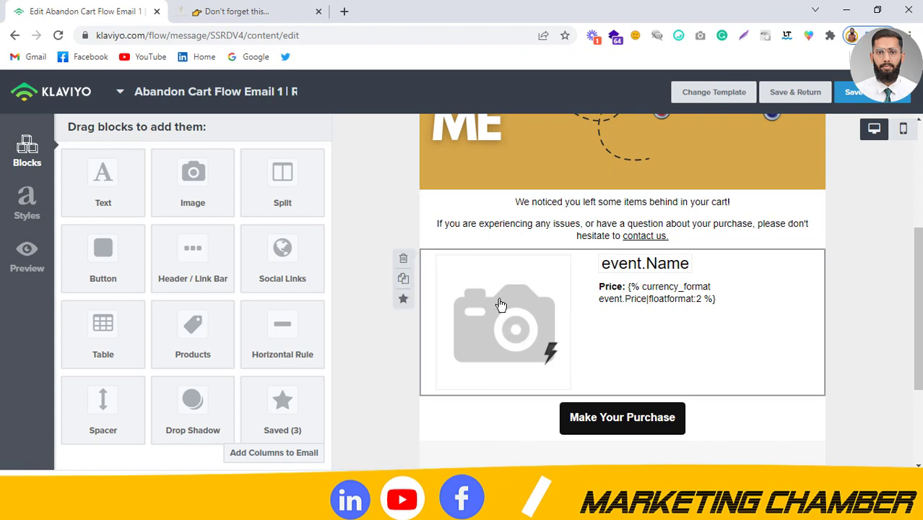
# - Save the product block as a reusable block named 'Abandon cart flow dynamic code for next flows'
pyautogui.click(404, 301)
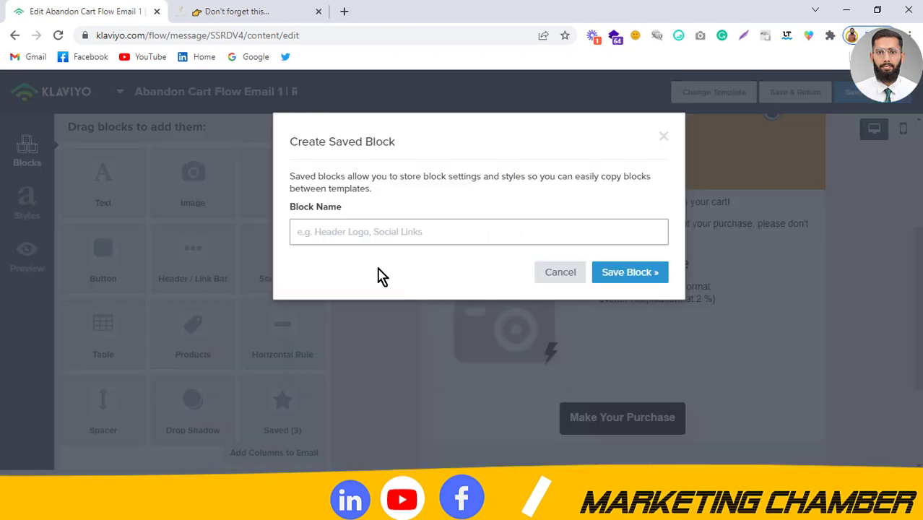
pyautogui.click(333, 230)
pyautogui.write('A')
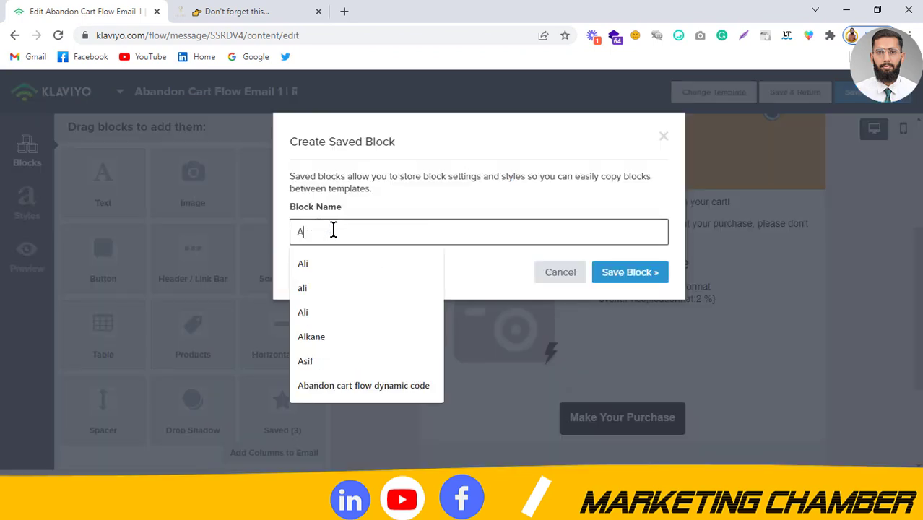
pyautogui.write('bandon cart ')
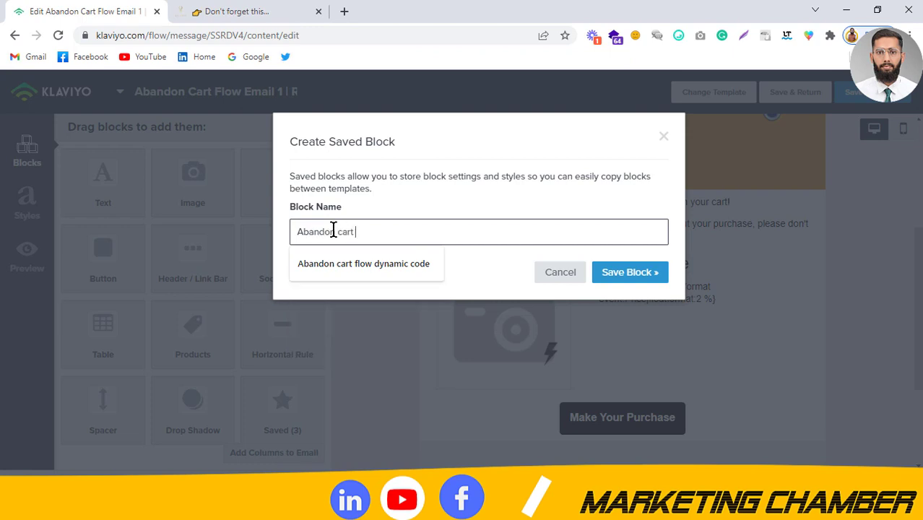
pyautogui.write('flow dyan')
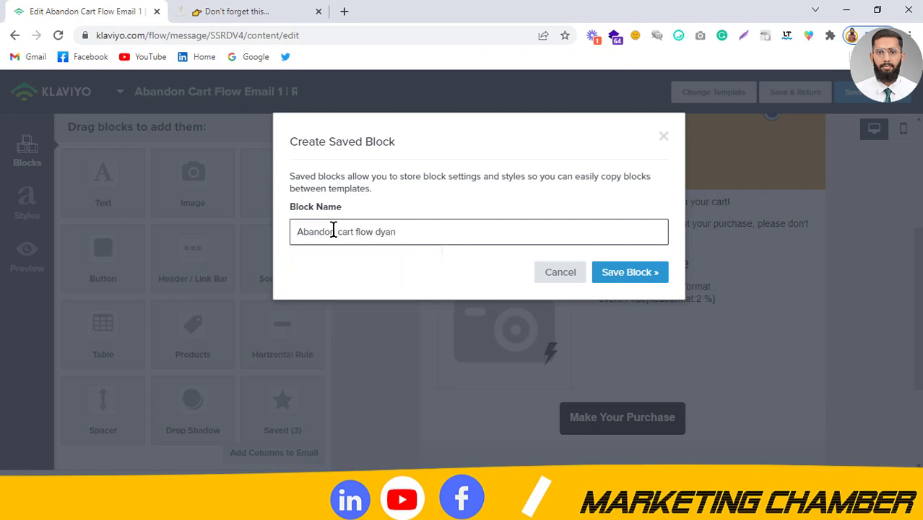
pyautogui.press('BackSpace')
pyautogui.press('BackSpace')
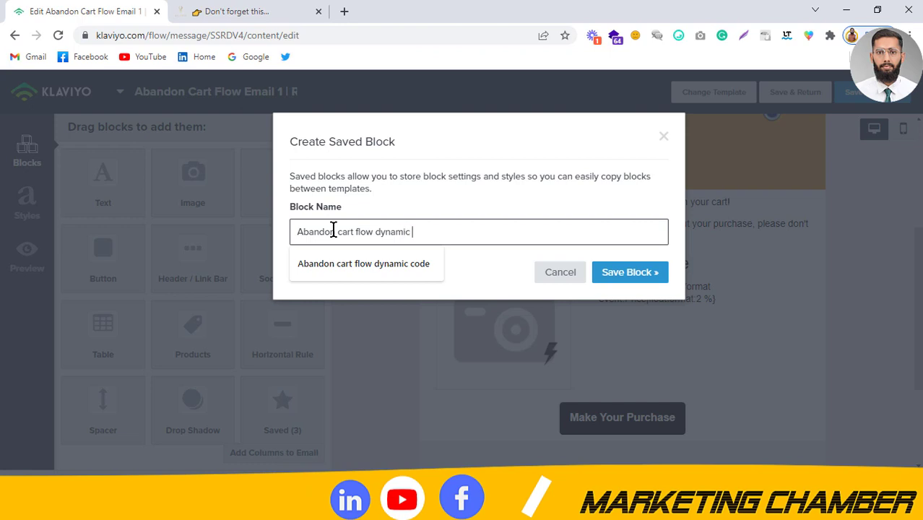
pyautogui.write('namic code for next flows')
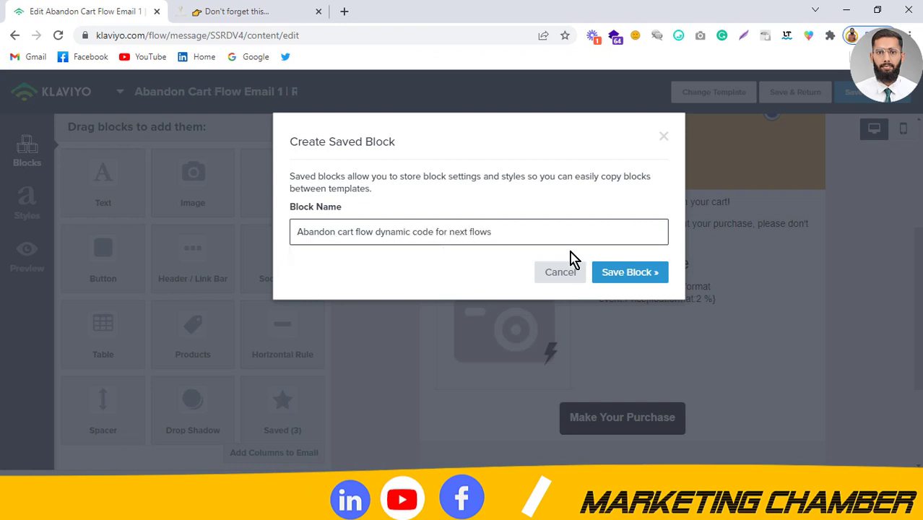
pyautogui.click(621, 277)
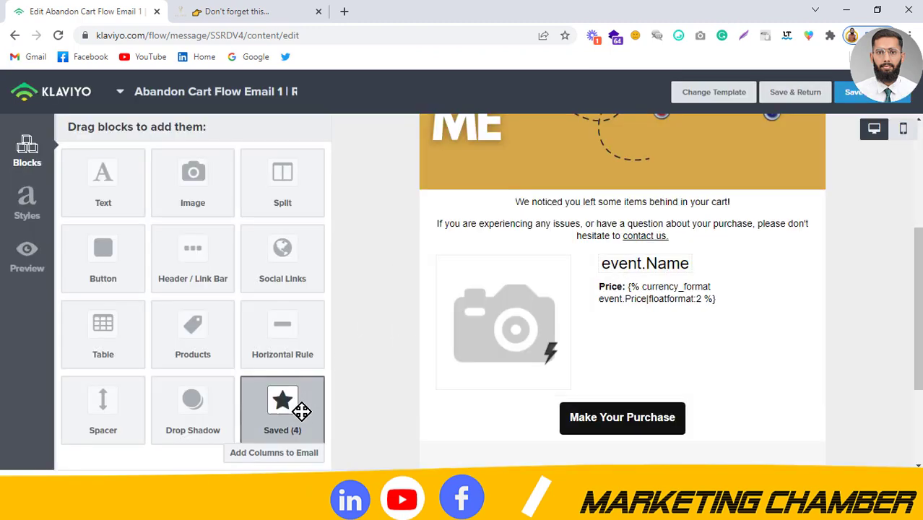
pyautogui.moveTo(274, 429); pyautogui.dragTo(571, 286)
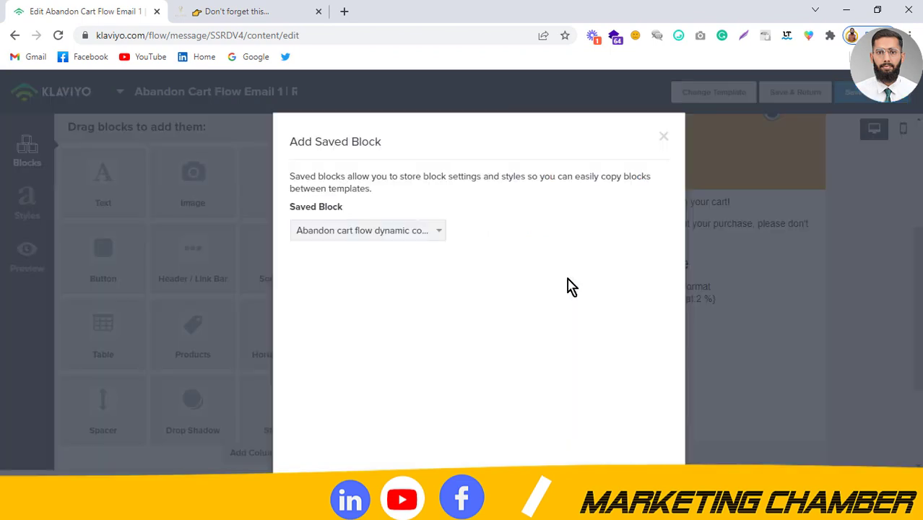
# - Close the Add Saved Block picker without inserting any of the four saved blocks
pyautogui.click(322, 235)
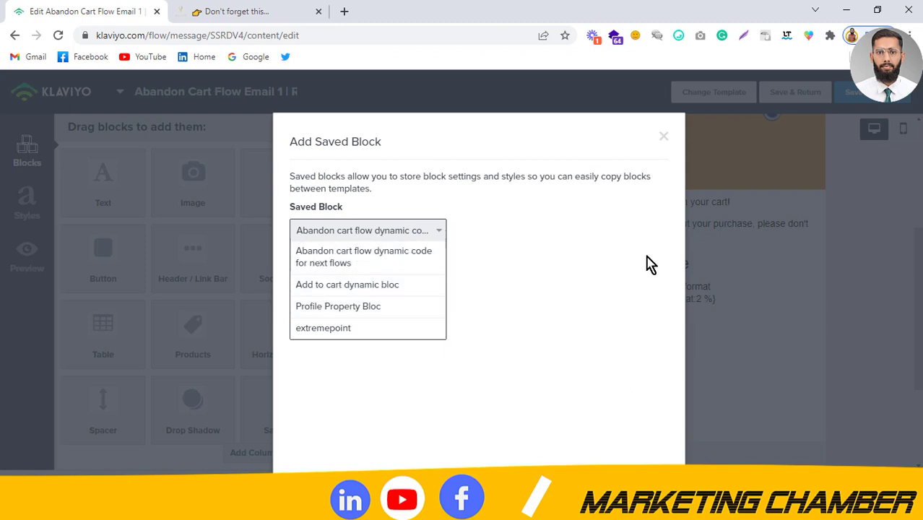
pyautogui.click(663, 136)
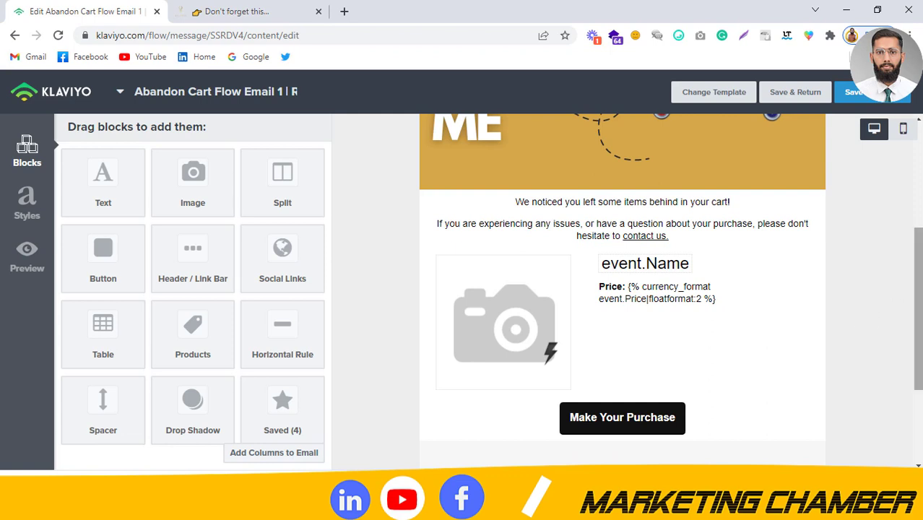
# - Scroll through Email 1 and bring up Preview Email with the roses Added to Cart event
pyautogui.moveTo(917, 311); pyautogui.dragTo(918, 318)
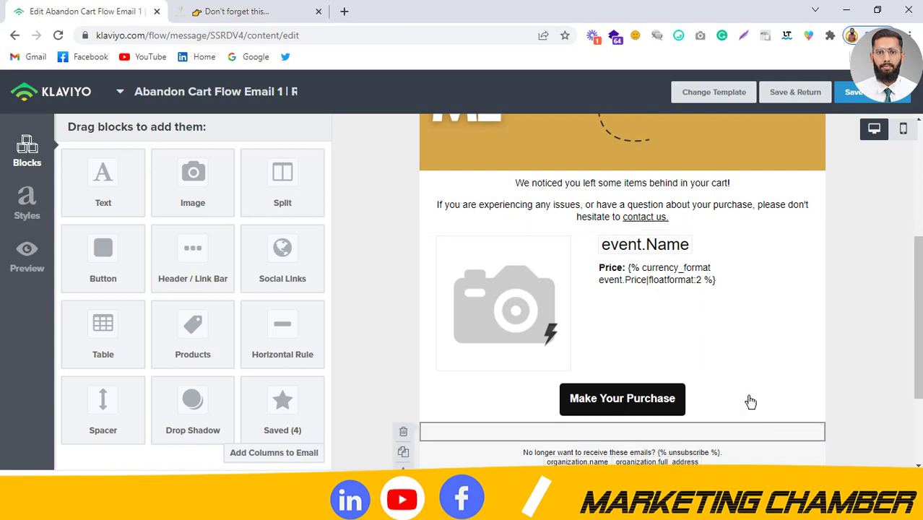
pyautogui.scroll(-2, 751, 401)
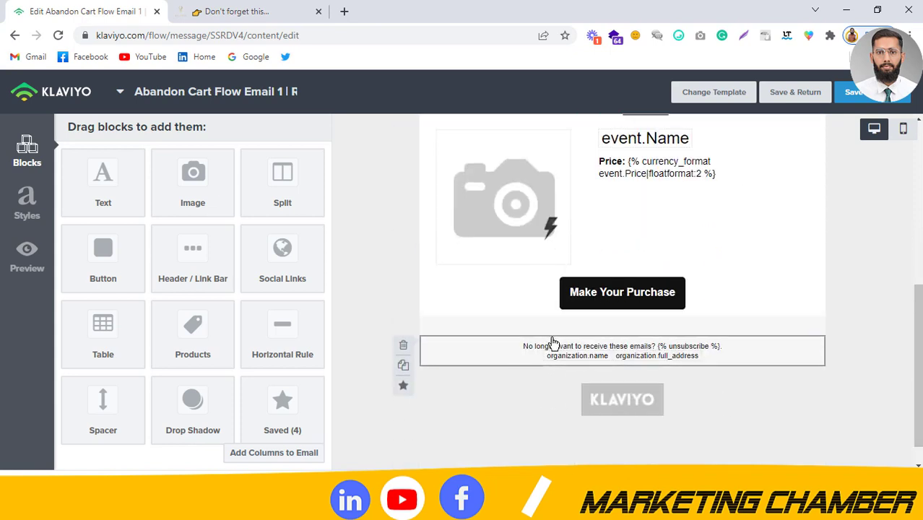
pyautogui.moveTo(918, 364); pyautogui.dragTo(917, 280)
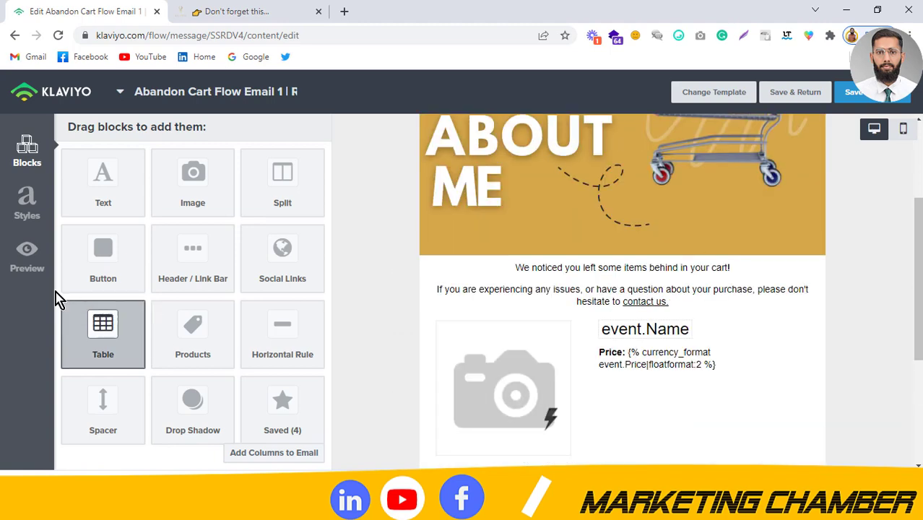
pyautogui.click(27, 260)
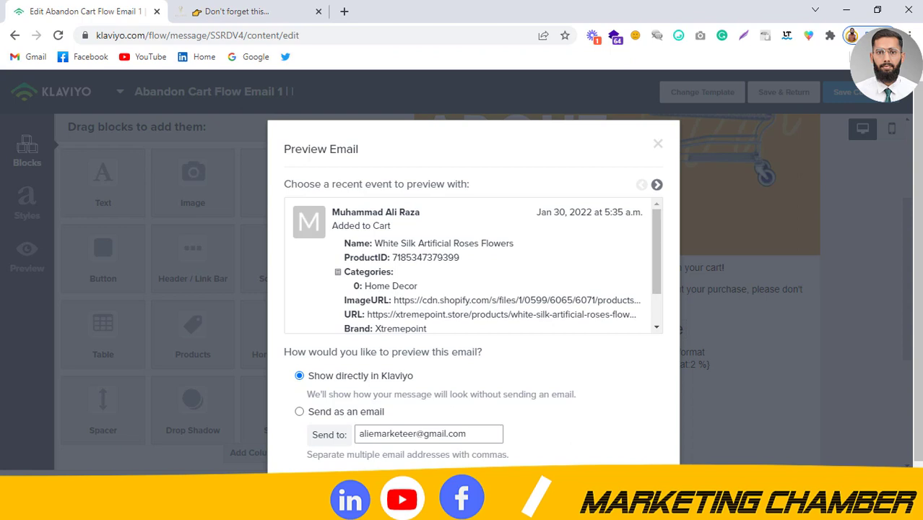
# - Preview Email 1 directly in Klaviyo with the White Silk roses cart item, then close it
pyautogui.press('Return')
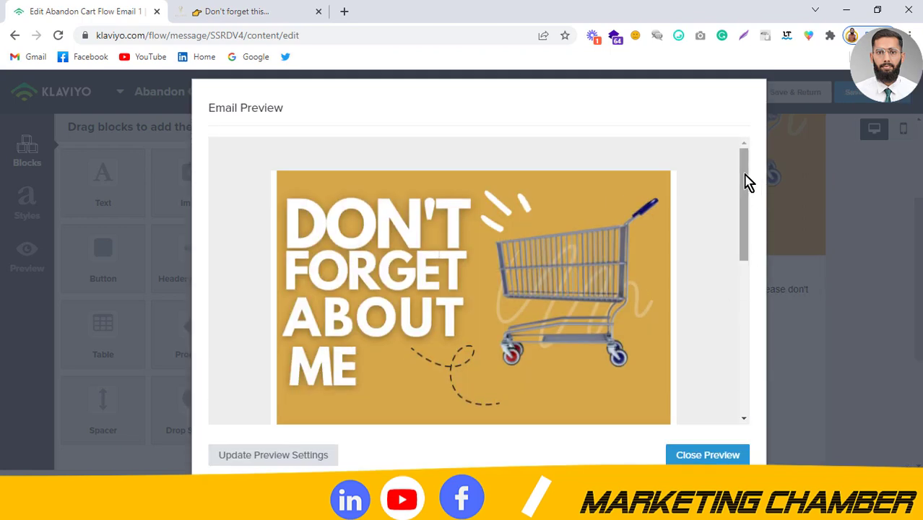
pyautogui.scroll(-1, 747, 182)
pyautogui.scroll(1, 747, 182)
pyautogui.moveTo(748, 182); pyautogui.dragTo(746, 287)
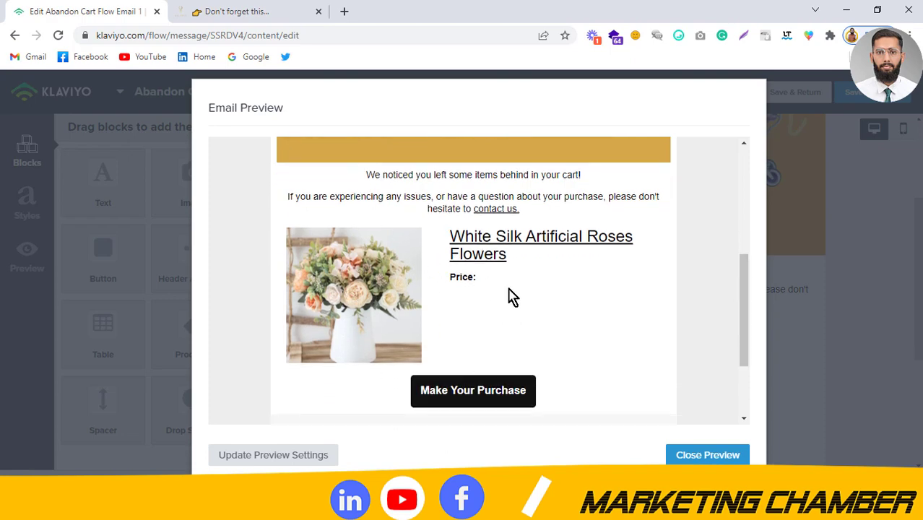
pyautogui.scroll(-2, 440, 321)
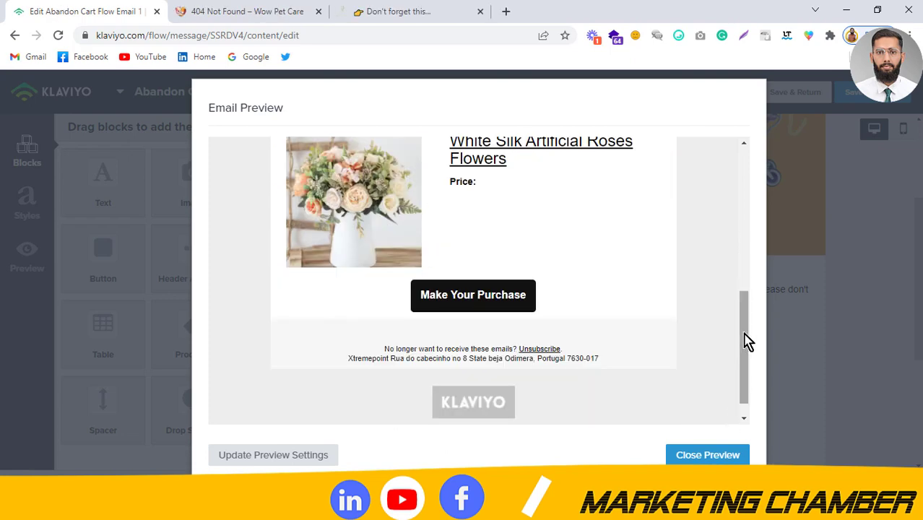
pyautogui.moveTo(747, 342); pyautogui.dragTo(746, 171)
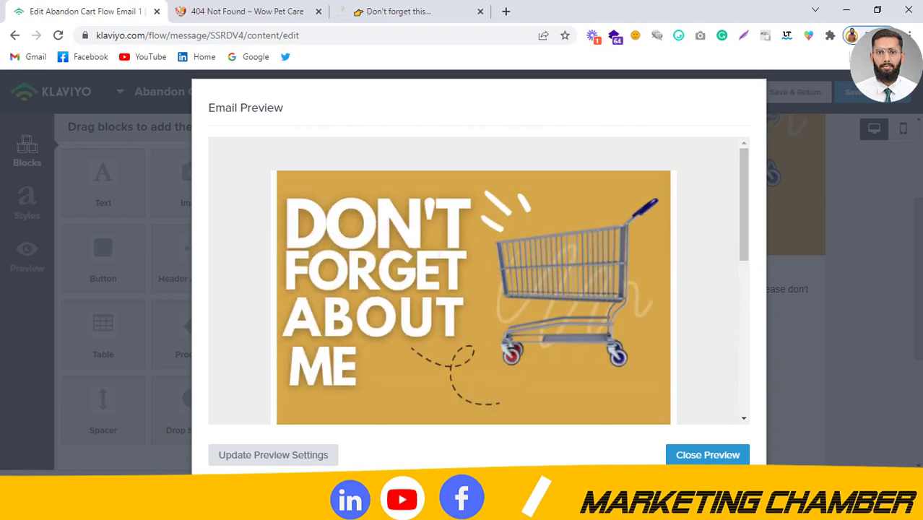
pyautogui.click(706, 454)
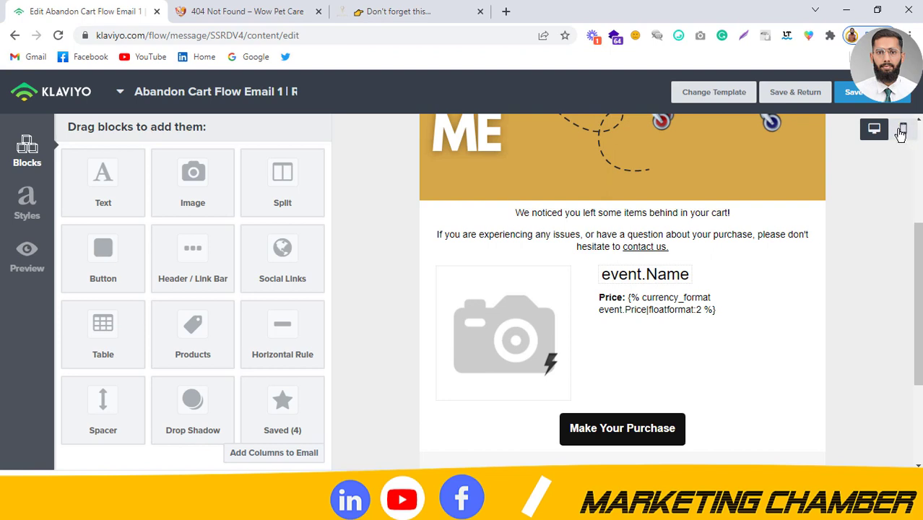
# - Save Email 1 and return to the Abandoned Cart Reminder flow canvas
pyautogui.moveTo(917, 303); pyautogui.dragTo(918, 195)
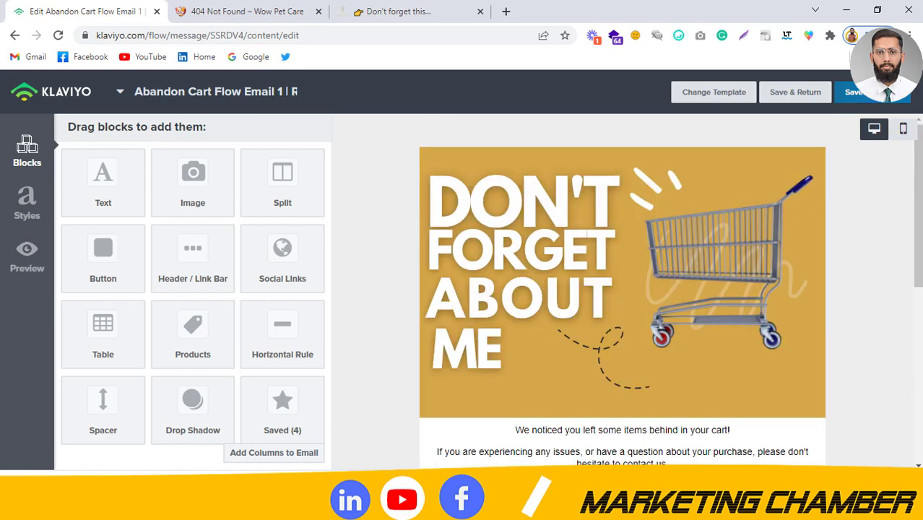
pyautogui.click(856, 92)
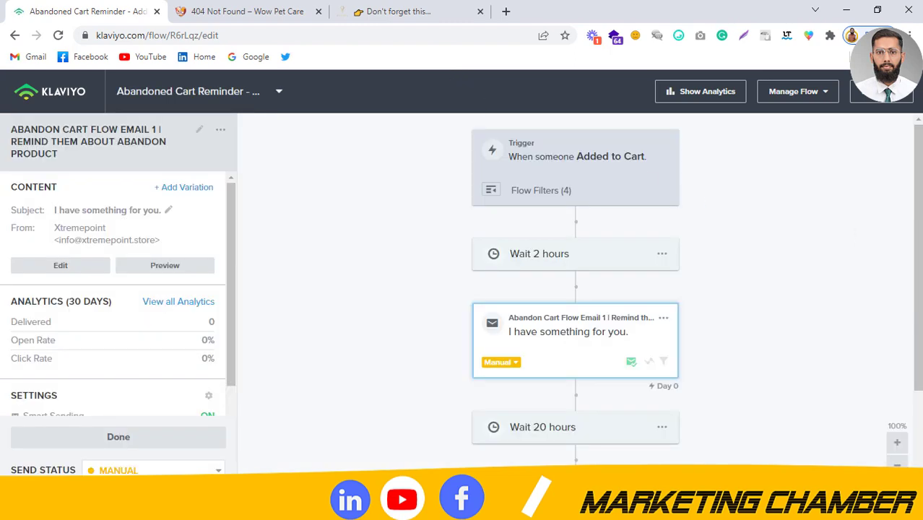
# - Finish with Email 1 and select the 'Your cart is about to expire' Email #2 card
pyautogui.click(118, 438)
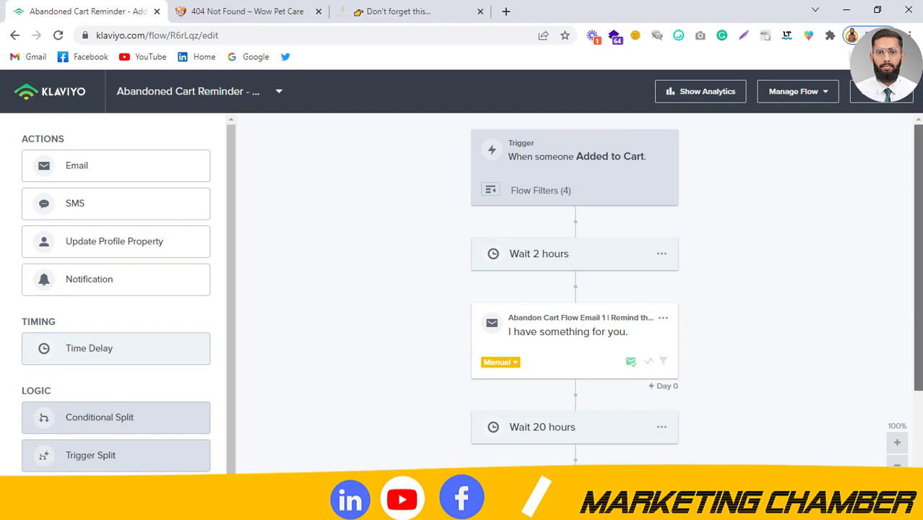
pyautogui.scroll(-2, 916, 325)
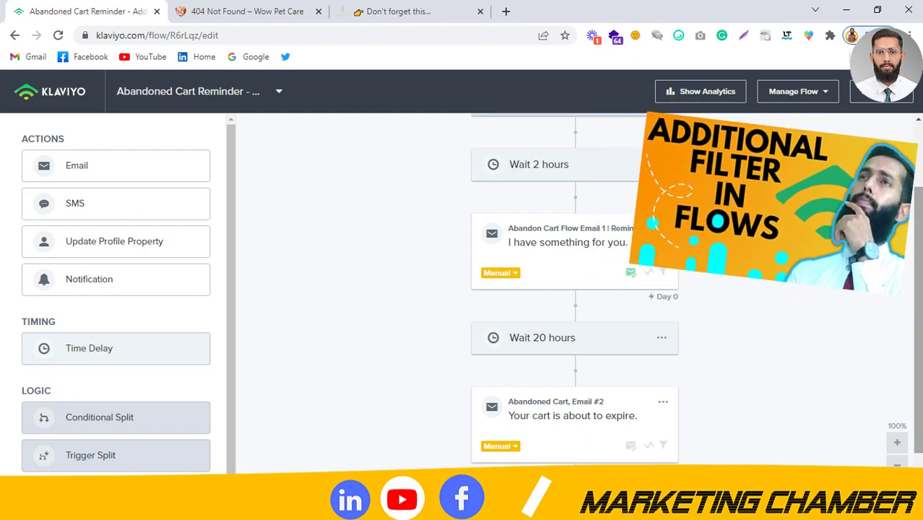
pyautogui.scroll(-1, 575, 289)
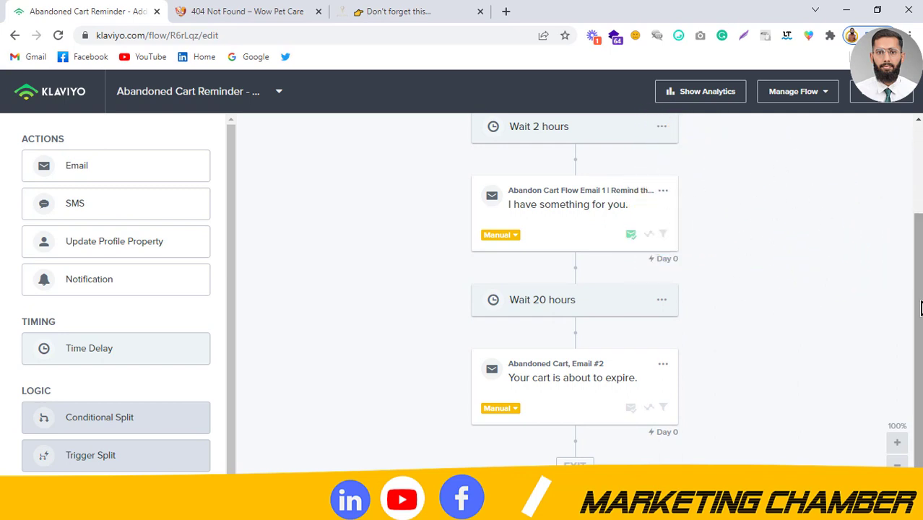
pyautogui.moveTo(918, 305); pyautogui.dragTo(921, 307)
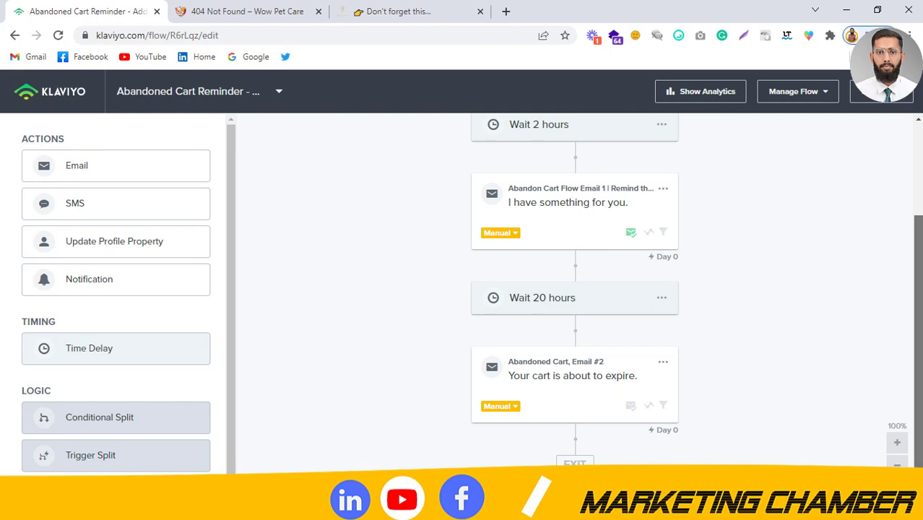
pyautogui.scroll(2, 865, 324)
pyautogui.scroll(-1, 865, 323)
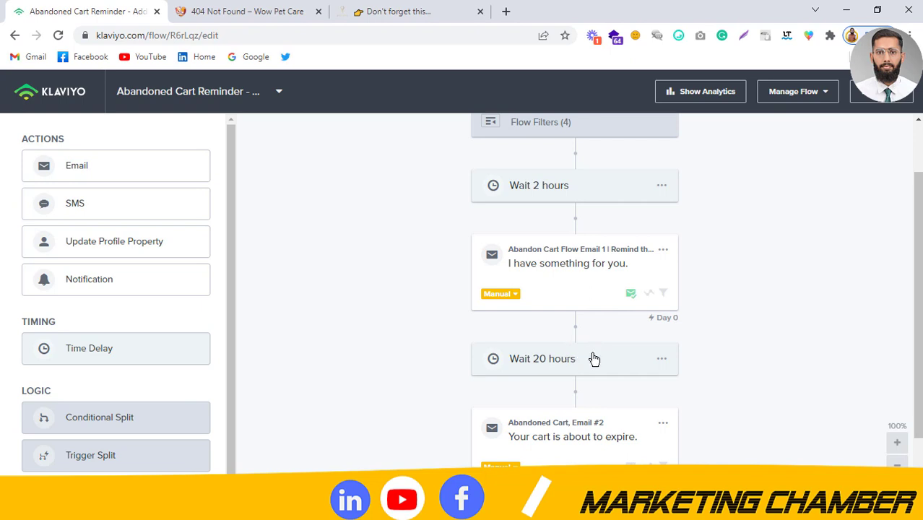
pyautogui.scroll(-1, 705, 367)
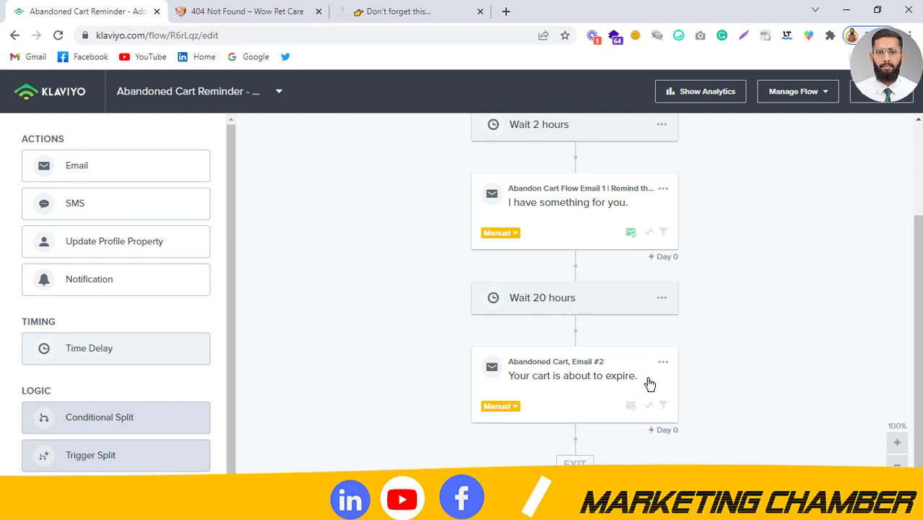
pyautogui.click(555, 381)
# - Rename the second email 'Abandon Cart flow Email 2 | Discount' and start editing its content
pyautogui.click(160, 131)
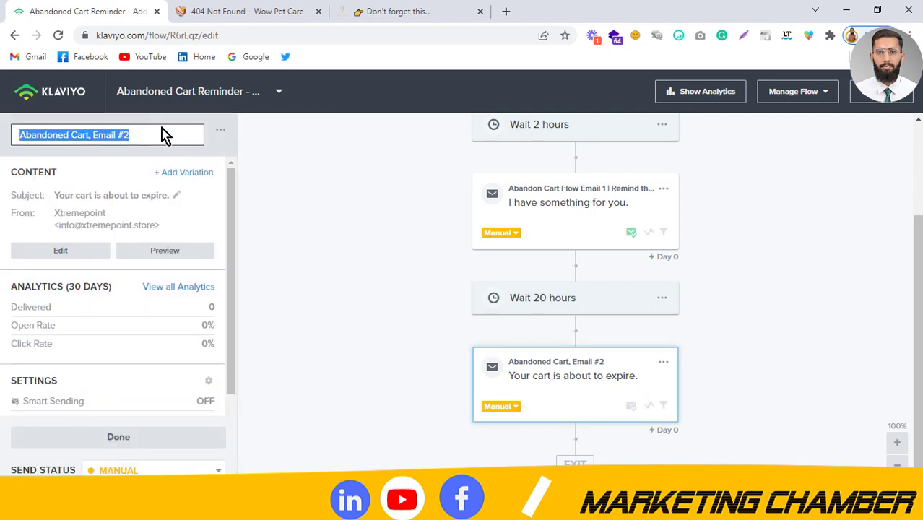
pyautogui.press('BackSpace')
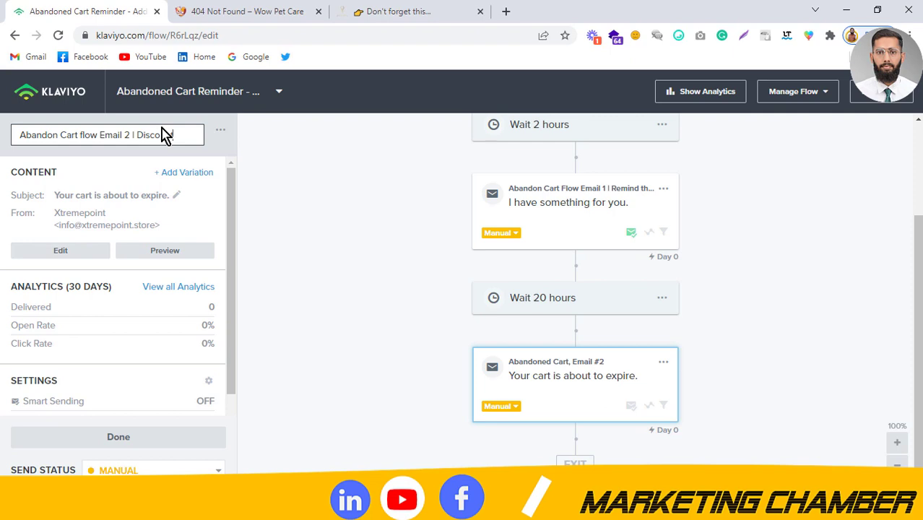
pyautogui.write('Abandon Cart flow Email 2 | Discount')
pyautogui.click(109, 441)
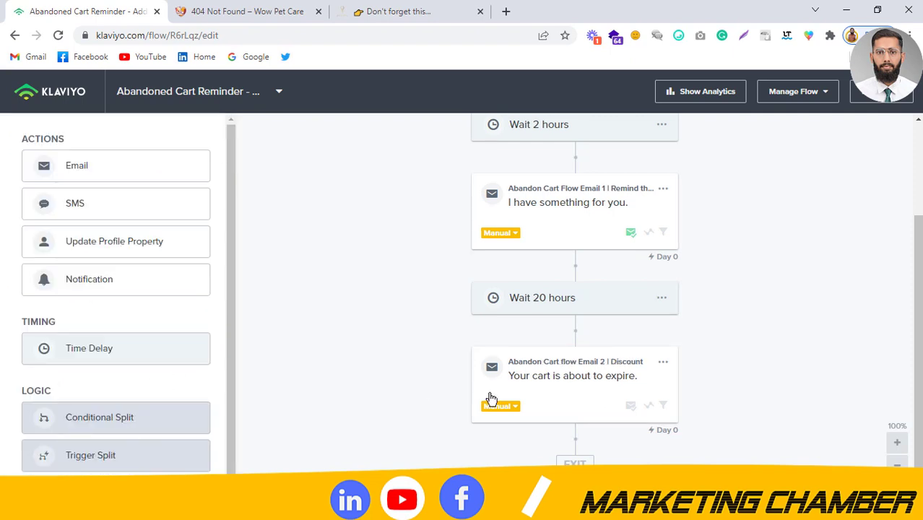
pyautogui.click(550, 398)
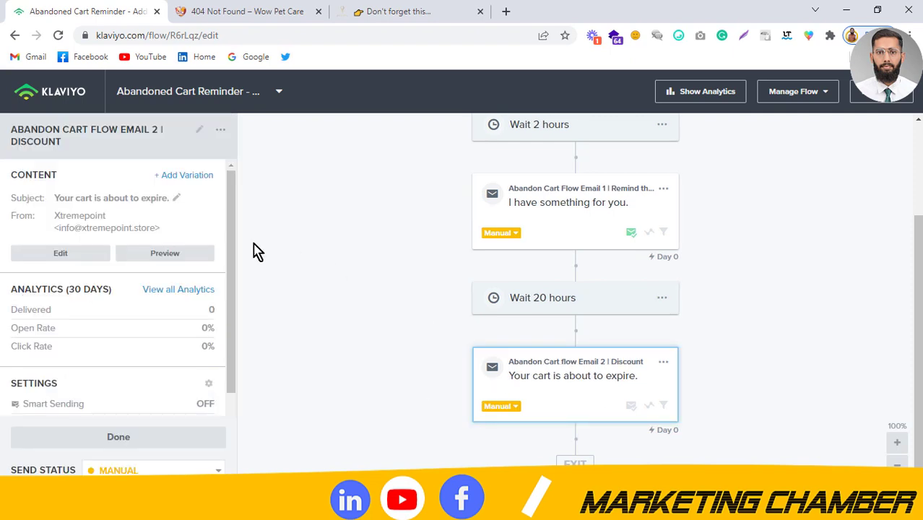
pyautogui.click(73, 259)
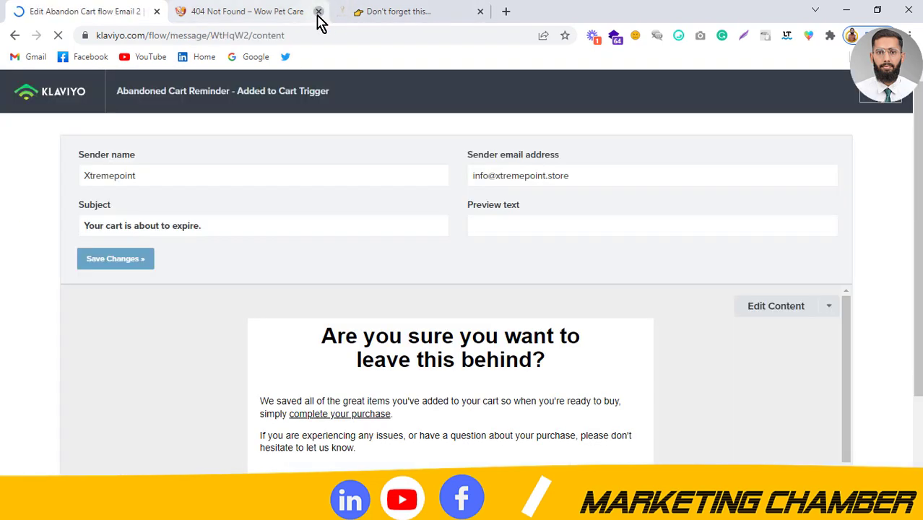
# - Close the extra browser tabs and save 'here is your discount.' as Email 2's preview text
pyautogui.click(318, 12)
pyautogui.click(319, 11)
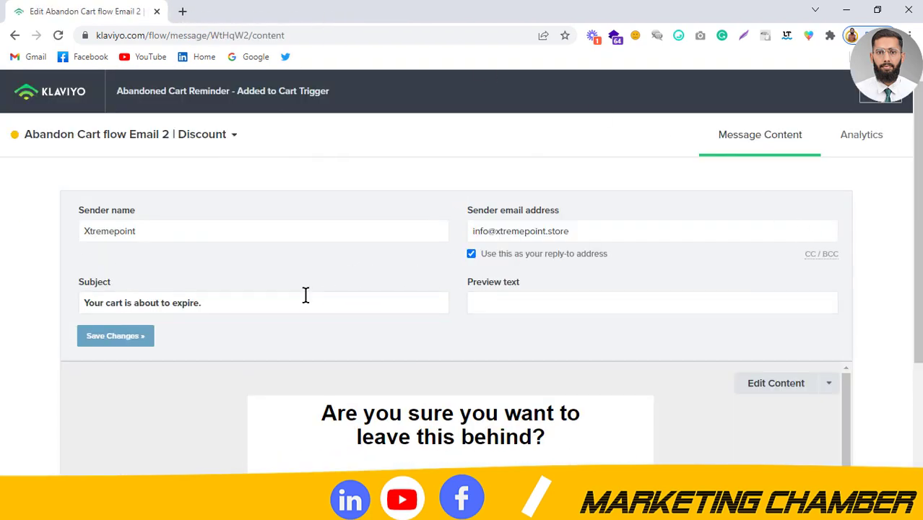
pyautogui.click(573, 311)
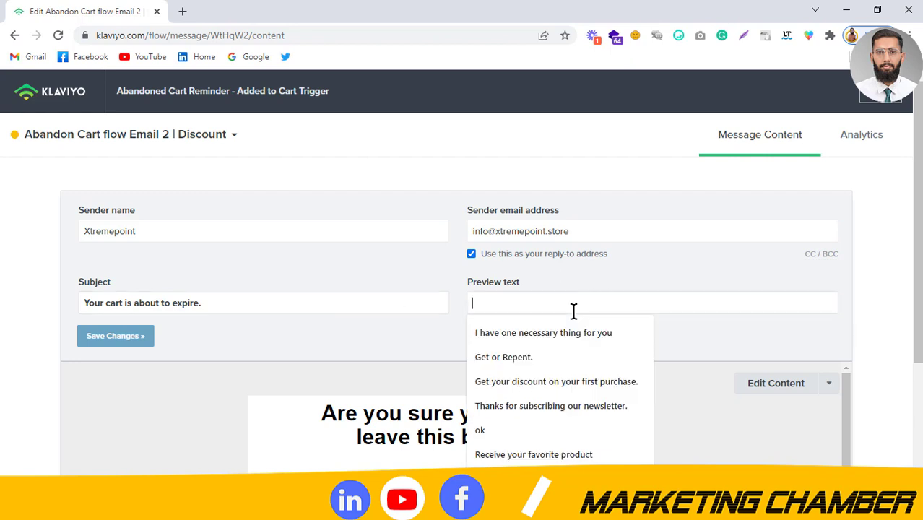
pyautogui.write('here is your dis')
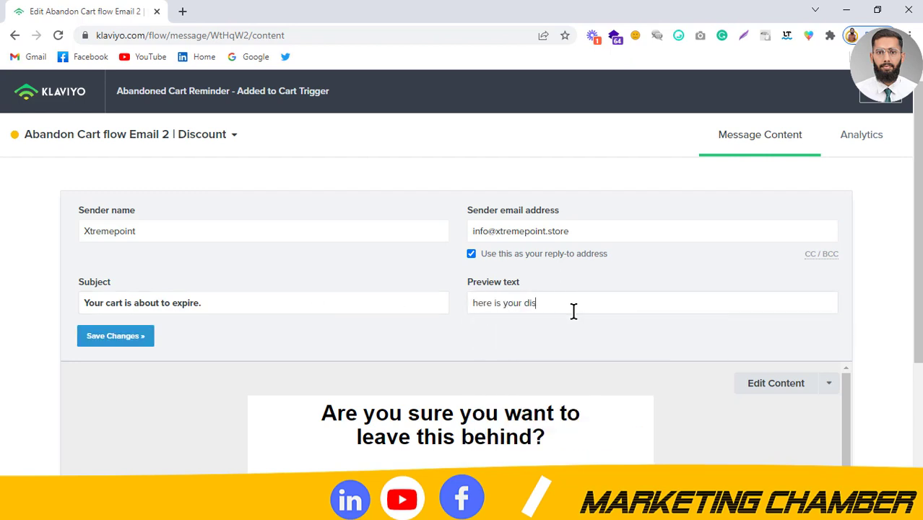
pyautogui.write('count.')
pyautogui.click(121, 339)
pyautogui.scroll(-2, 856, 268)
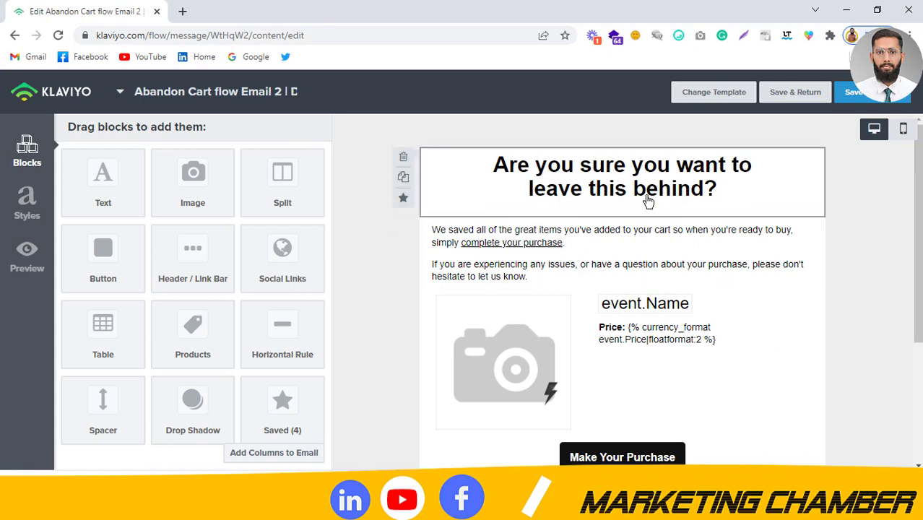
# - Confirm 'complete your purchase' links to {{ organization.url|trim_slash }}/cart and save the intro paragraph
pyautogui.scroll(-1, 648, 202)
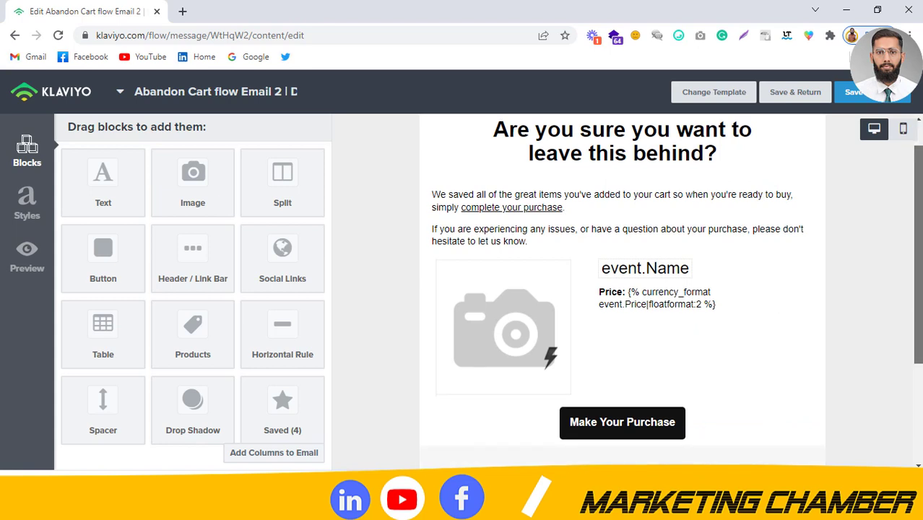
pyautogui.scroll(1, 648, 201)
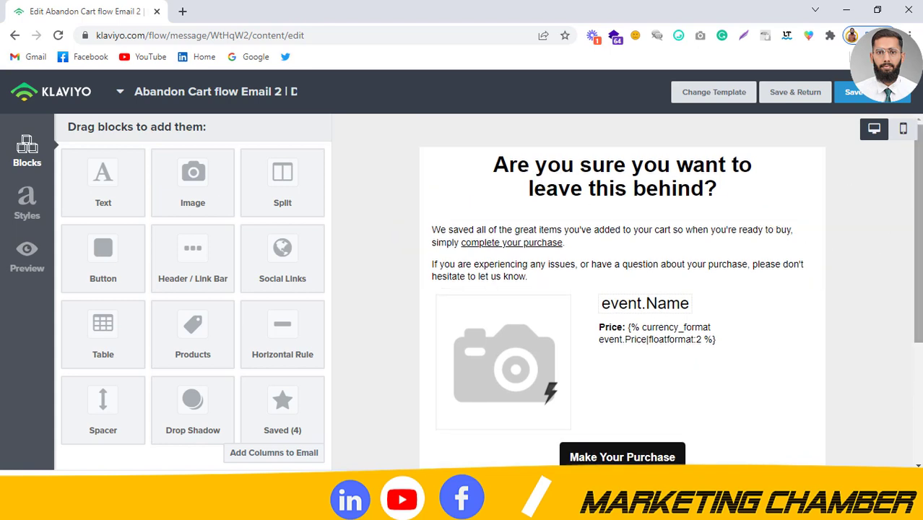
pyautogui.scroll(-1, 590, 189)
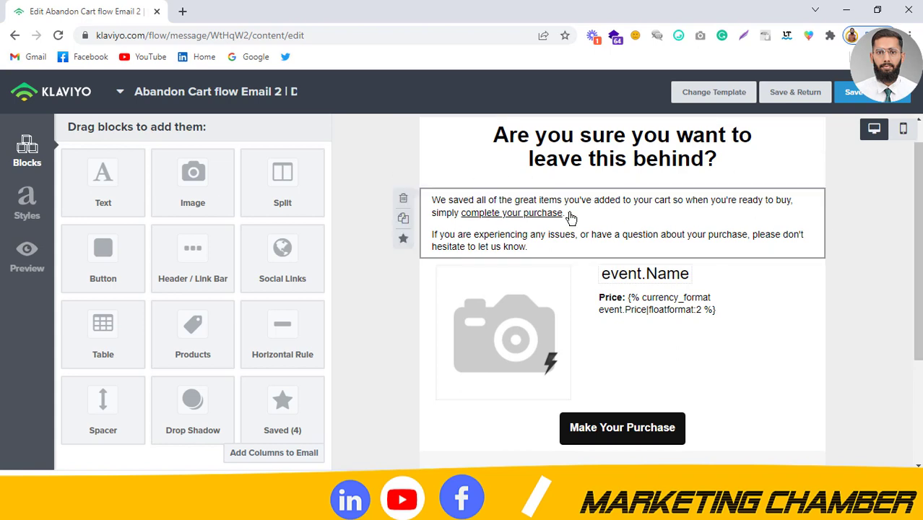
pyautogui.click(484, 210)
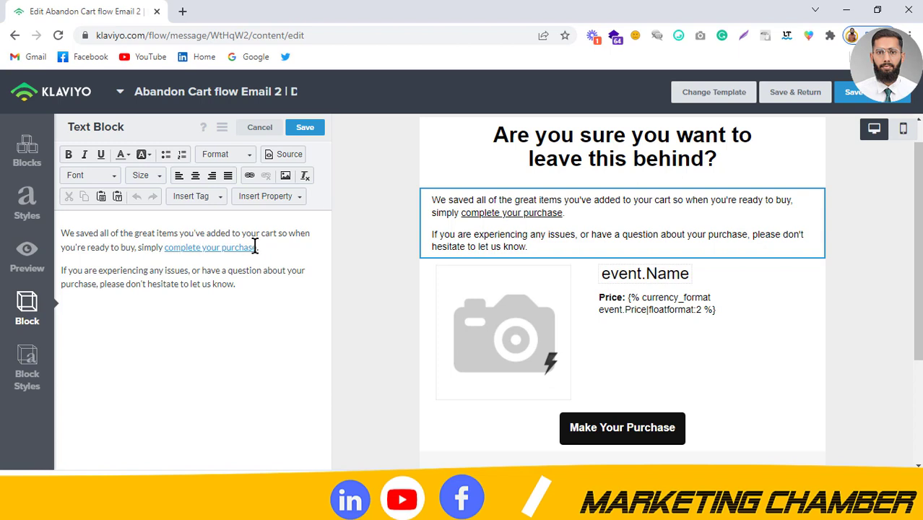
pyautogui.moveTo(255, 247); pyautogui.dragTo(166, 246)
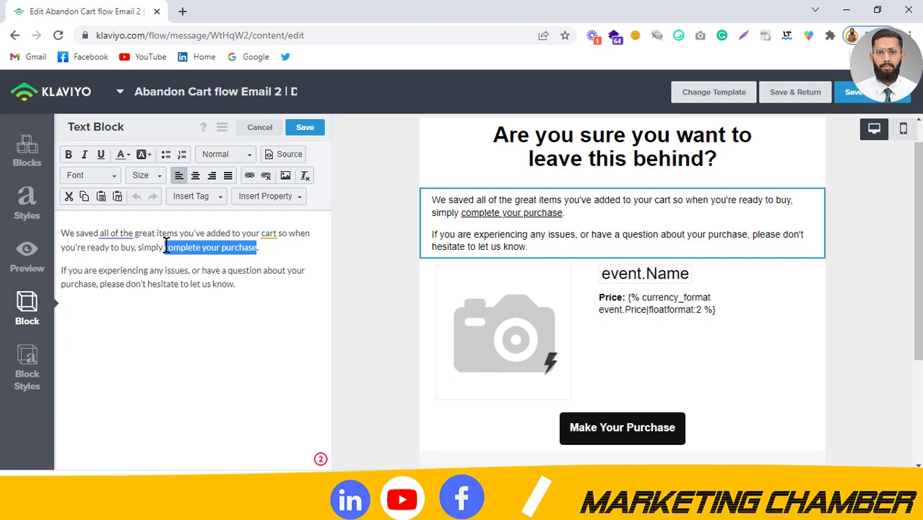
pyautogui.click(249, 175)
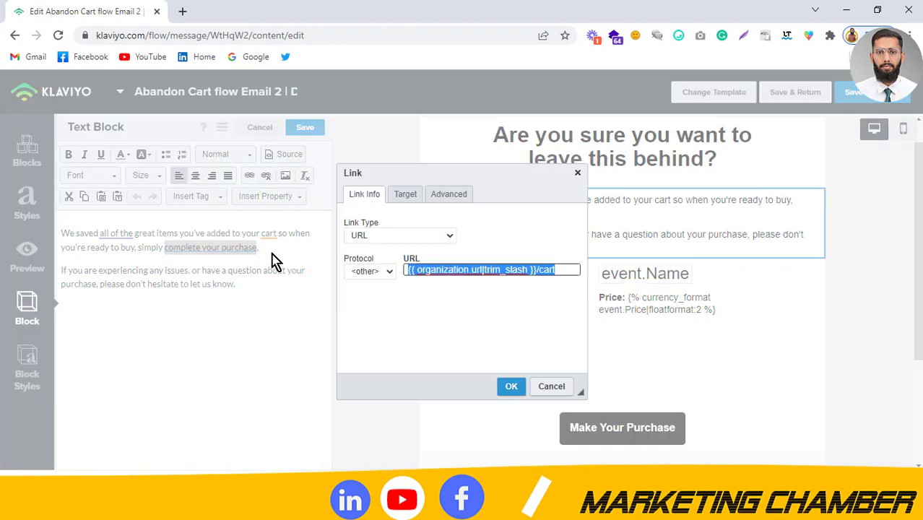
pyautogui.click(512, 388)
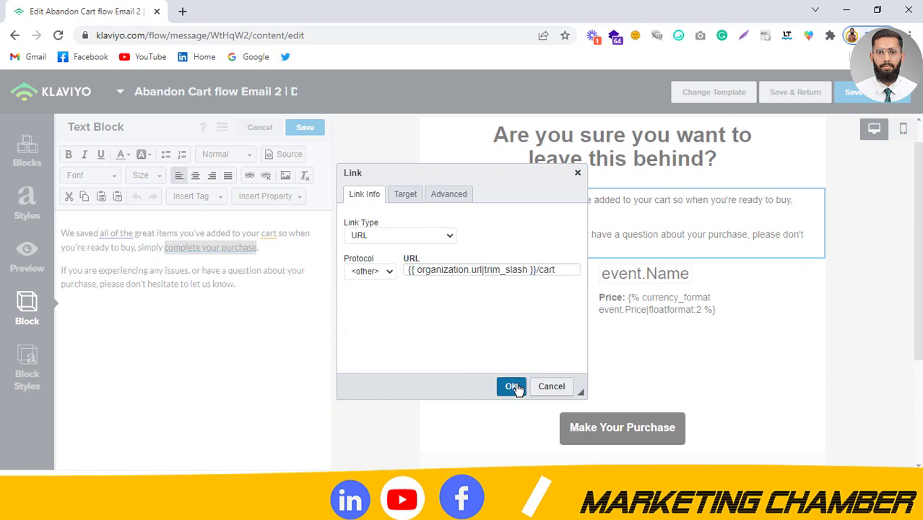
pyautogui.click(592, 352)
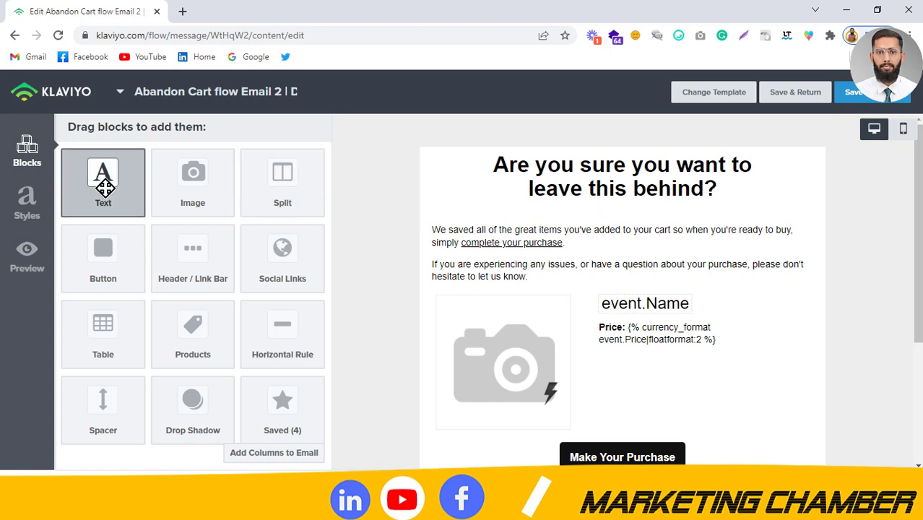
# - Add a text block below the intro paragraph reading 'USE CODE : Come20'
pyautogui.moveTo(103, 185); pyautogui.dragTo(605, 281)
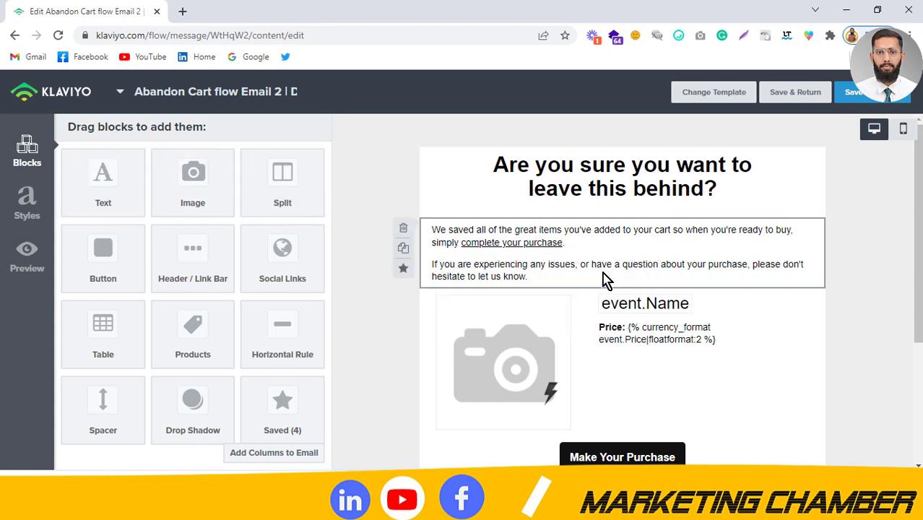
pyautogui.click(247, 252)
pyautogui.hotkey('ctrl', 'a')
pyautogui.press('BackSpace')
pyautogui.write('USE')
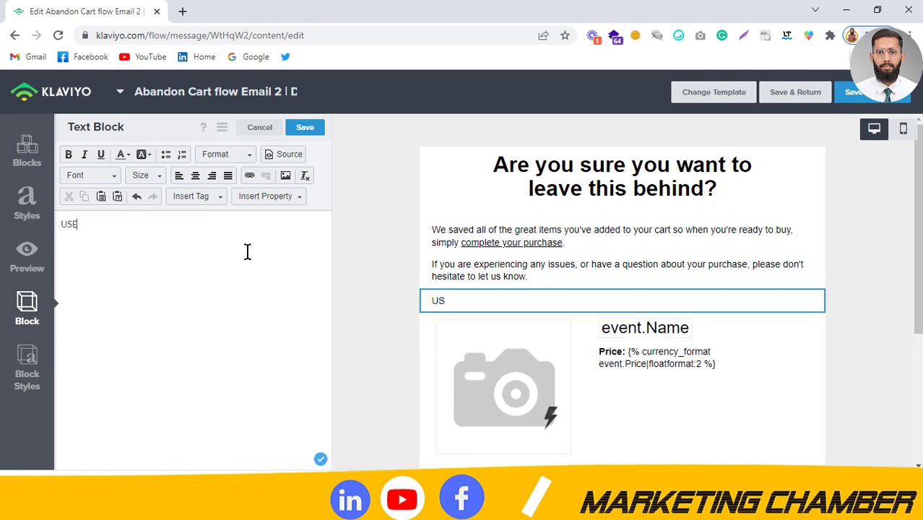
pyautogui.write(' CODE : C')
pyautogui.write('ome20')
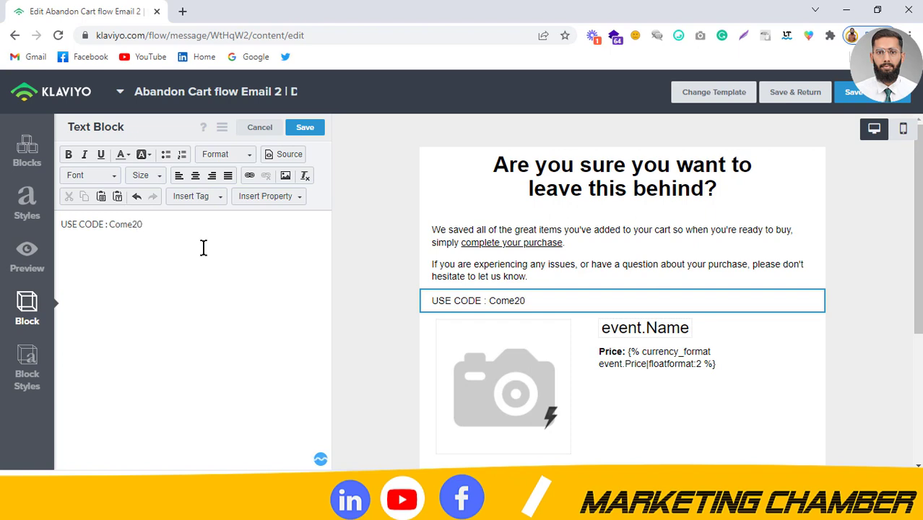
# - Bold 'USE CODE', centre the code line, and save the text block
pyautogui.moveTo(103, 227); pyautogui.dragTo(59, 224)
pyautogui.hotkey('ctrl', 'b')
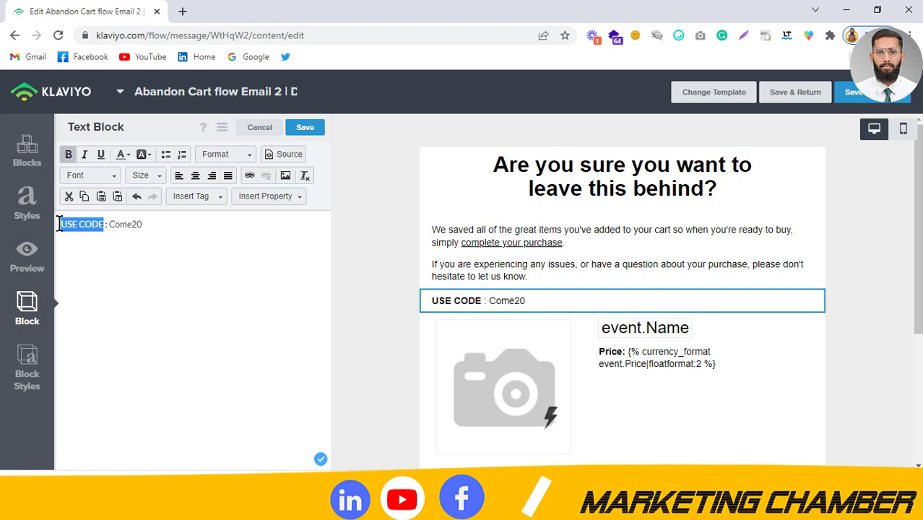
pyautogui.tripleClick(176, 229)
pyautogui.click(195, 176)
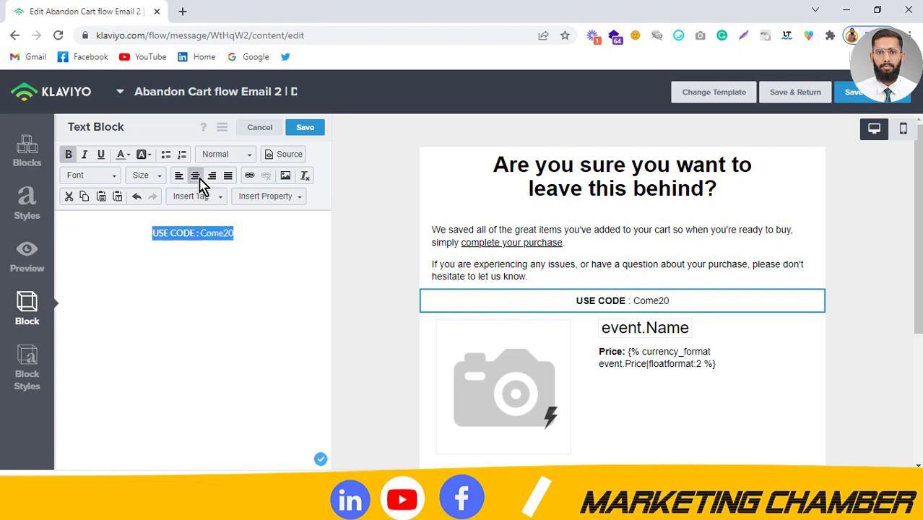
pyautogui.click(305, 127)
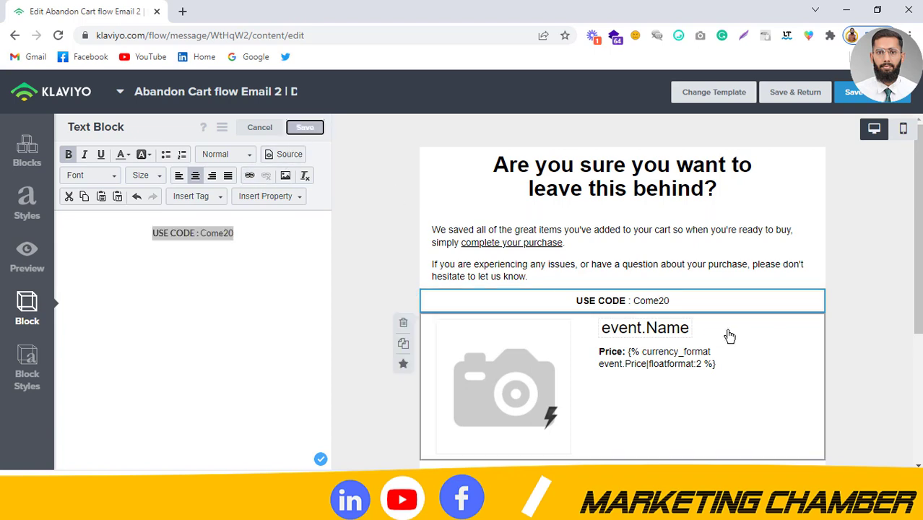
pyautogui.scroll(-2, 672, 405)
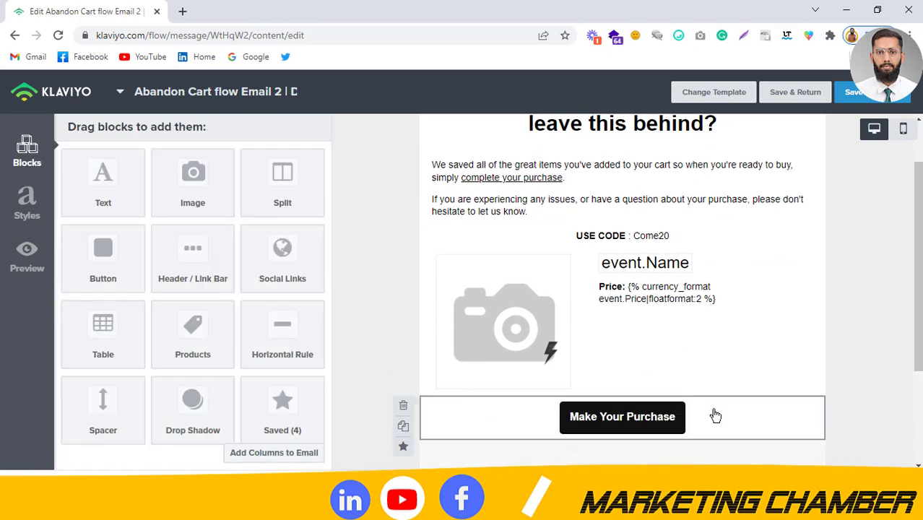
pyautogui.scroll(-2, 765, 332)
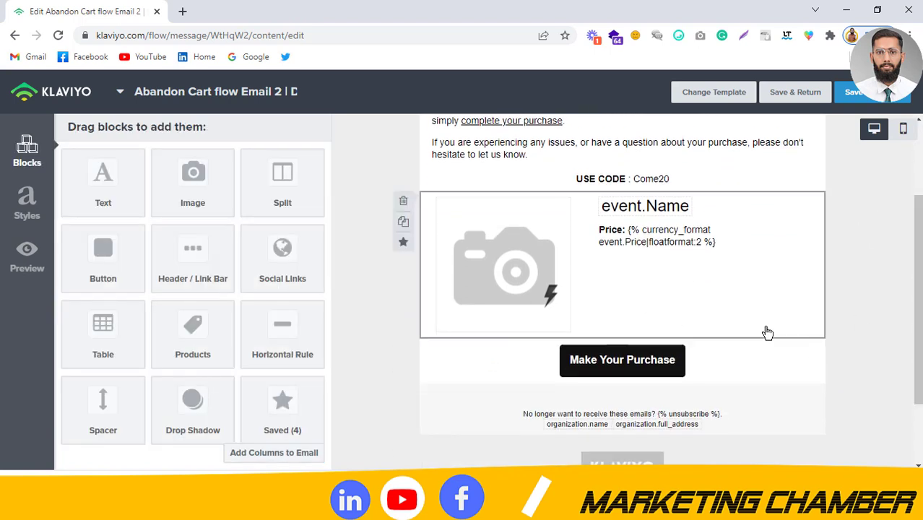
pyautogui.click(627, 369)
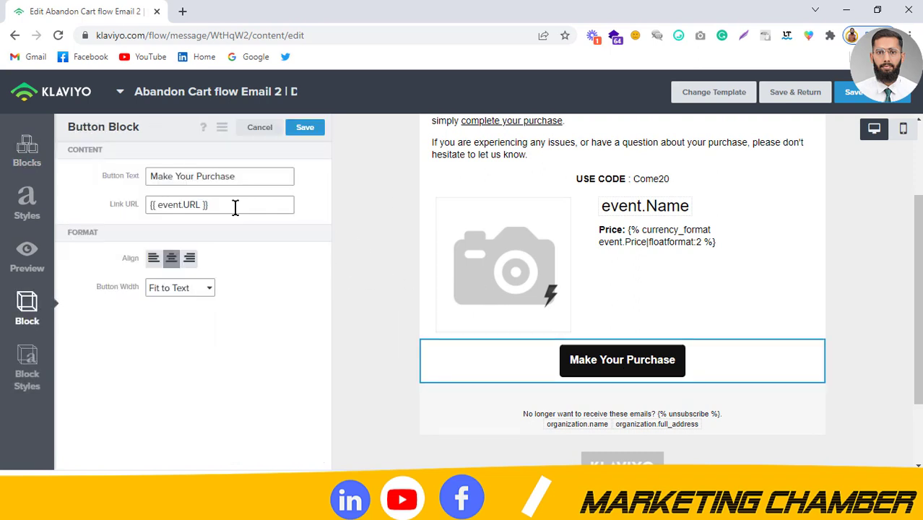
pyautogui.moveTo(221, 207); pyautogui.dragTo(147, 206)
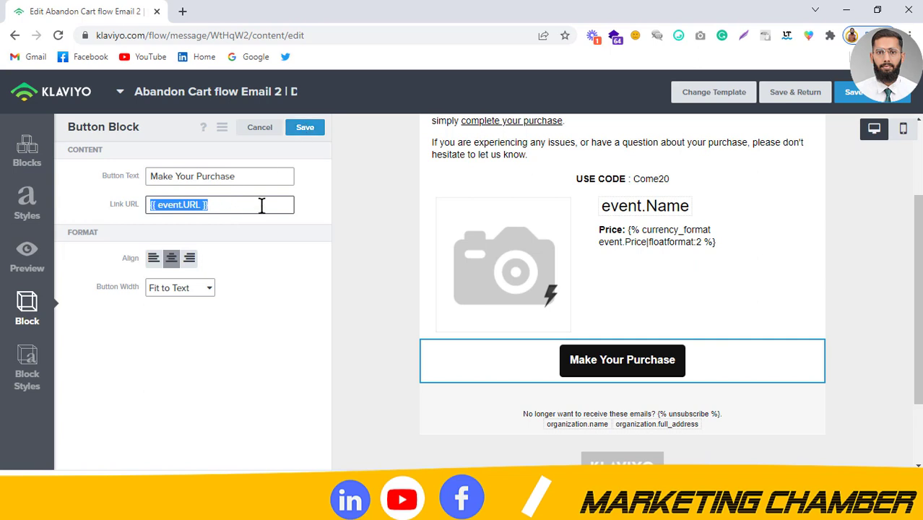
pyautogui.click(305, 127)
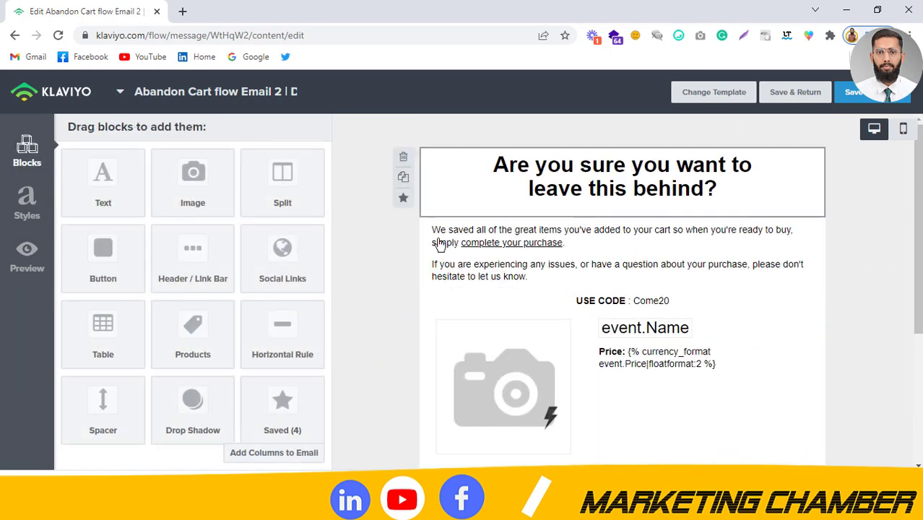
# - Discard a stray Image block at the top, then save Email 2 and return to the flow
pyautogui.moveTo(172, 174); pyautogui.dragTo(641, 171)
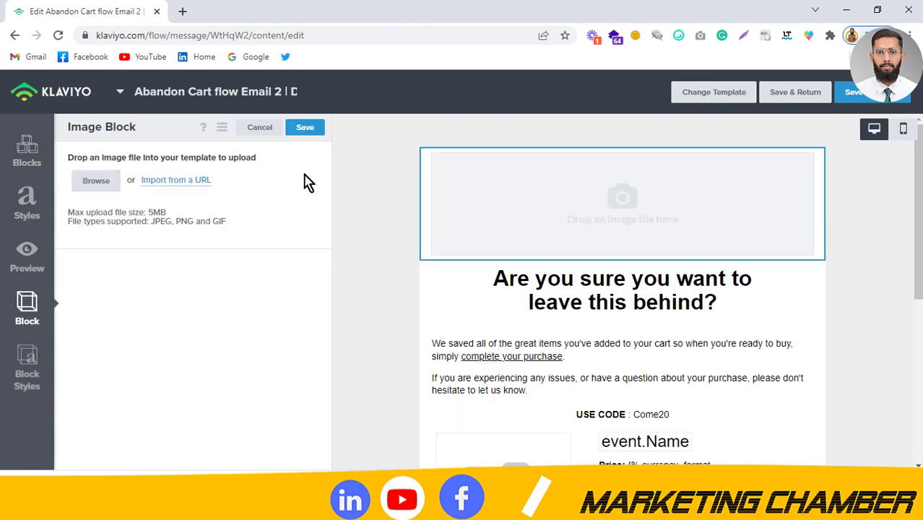
pyautogui.click(260, 128)
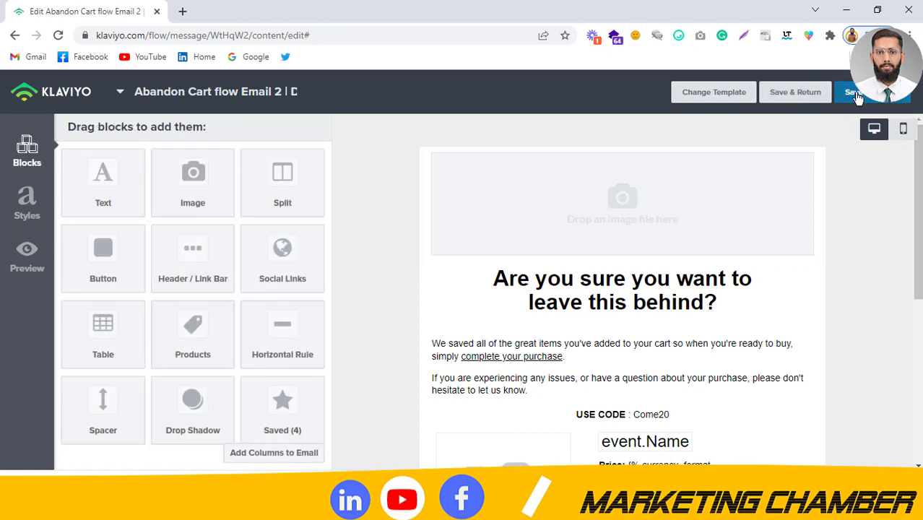
pyautogui.click(856, 94)
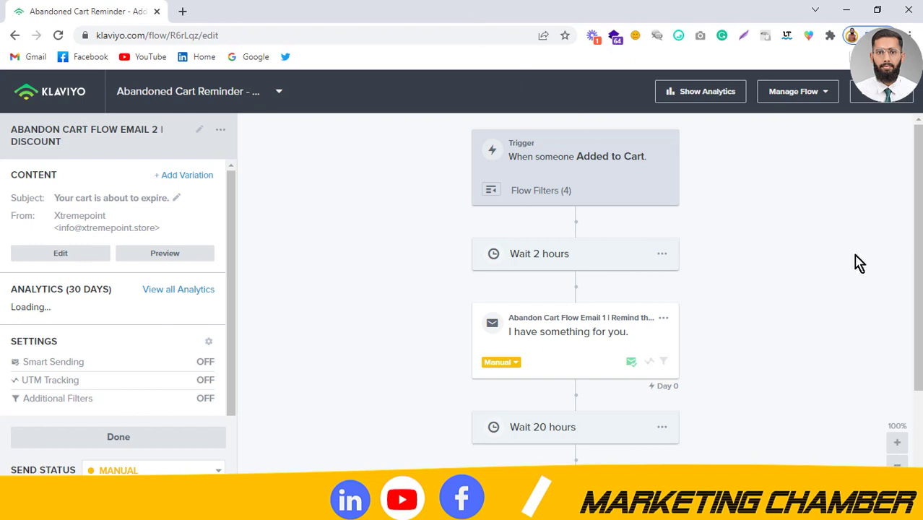
# - Add a 2-day time delay after Email 2
pyautogui.click(94, 436)
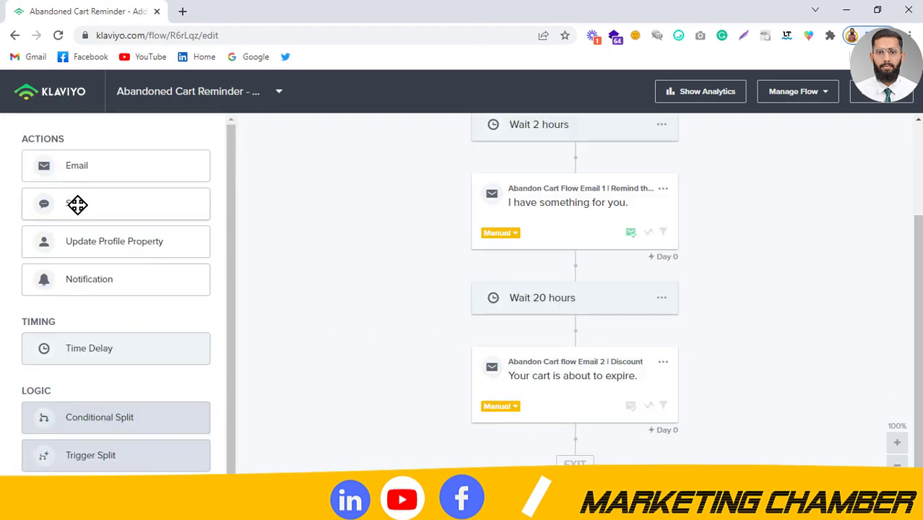
pyautogui.moveTo(79, 348); pyautogui.dragTo(544, 406)
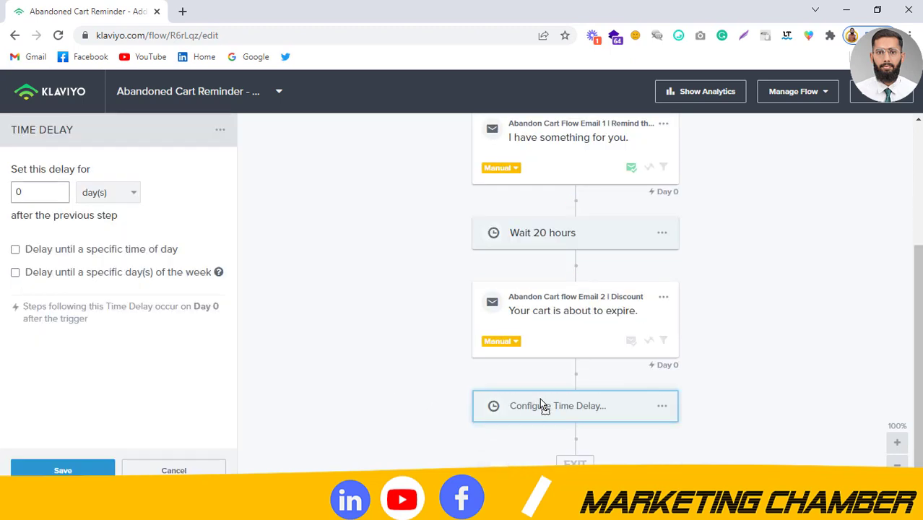
pyautogui.click(59, 196)
pyautogui.press('BackSpace')
pyautogui.write('2')
pyautogui.click(52, 471)
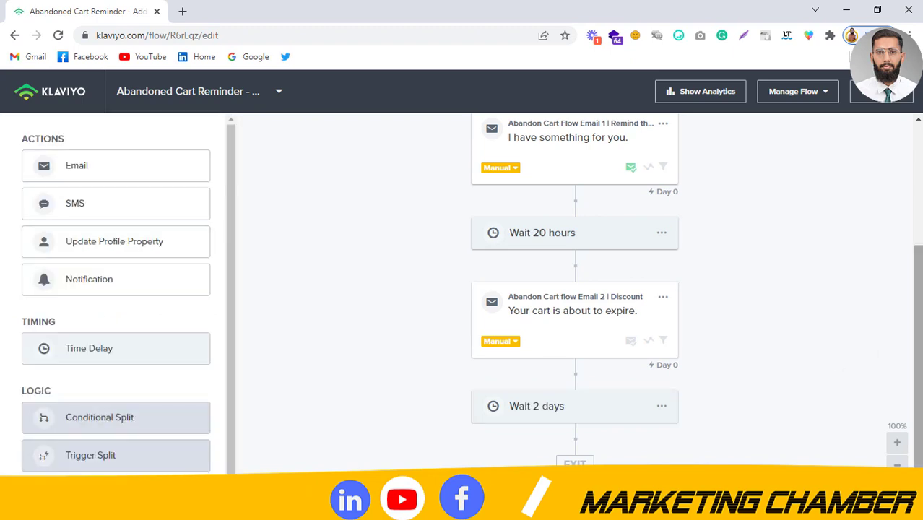
# - Add a third email after the delay, named 'Abandon Cart Flow Email 3 | Reminder', and open its content setup
pyautogui.moveTo(76, 164); pyautogui.dragTo(552, 380)
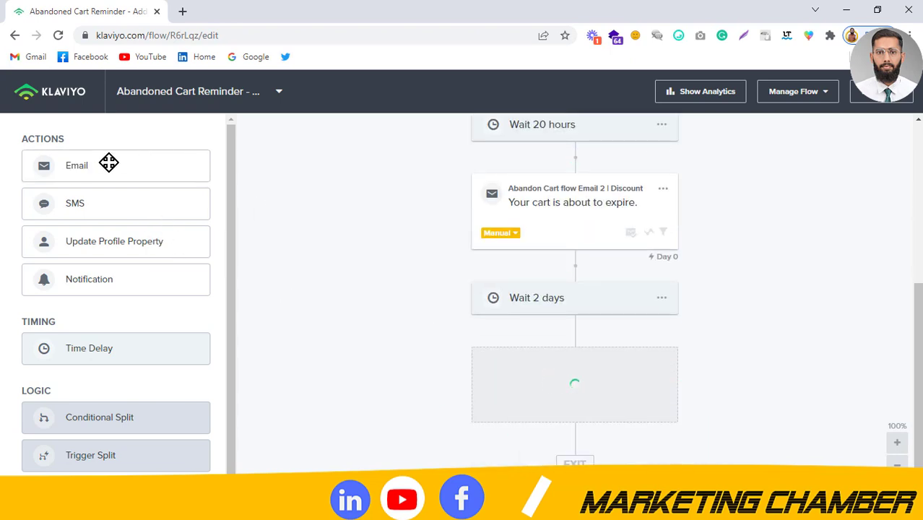
pyautogui.click(526, 377)
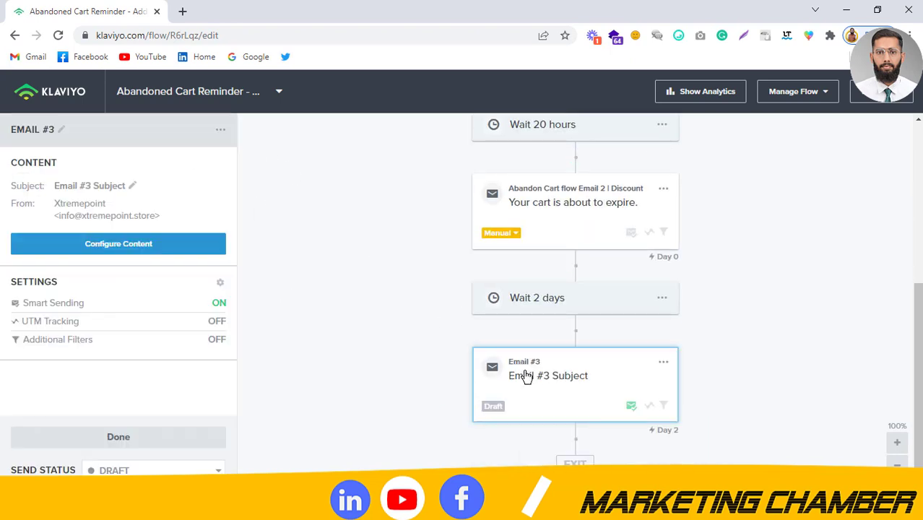
pyautogui.click(61, 130)
pyautogui.hotkey('ctrl', 'a')
pyautogui.press('BackSpace')
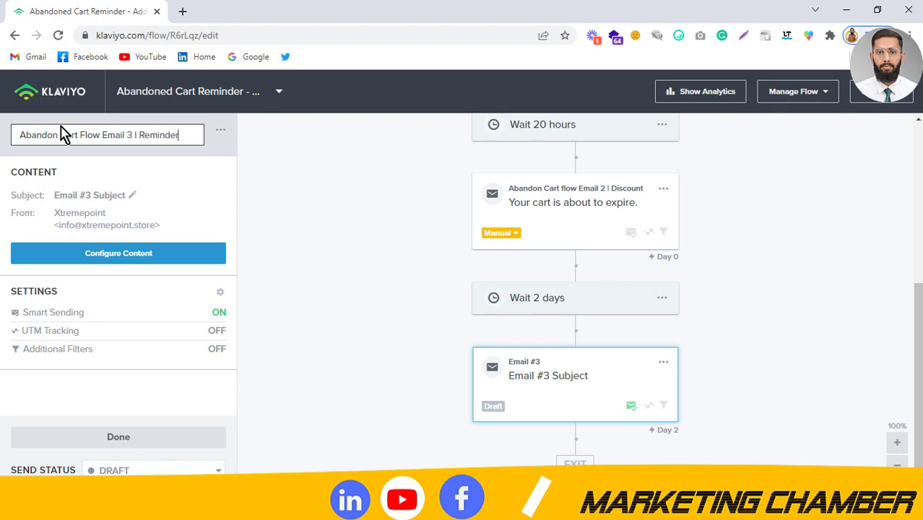
pyautogui.click(91, 256)
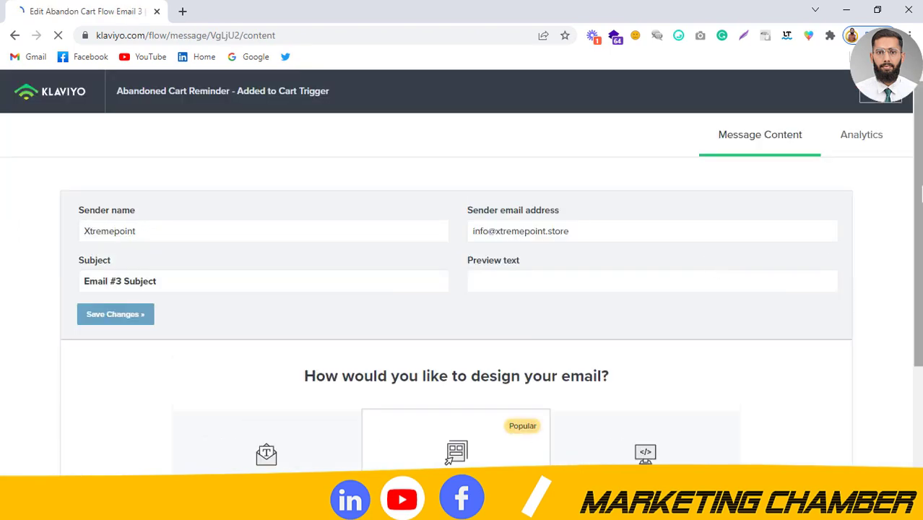
# - Set subject 'This is the last email.' and preview 'Get or repent.', save, and pick drag-and-drop templates
pyautogui.moveTo(209, 304); pyautogui.dragTo(62, 324)
pyautogui.press('BackSpace')
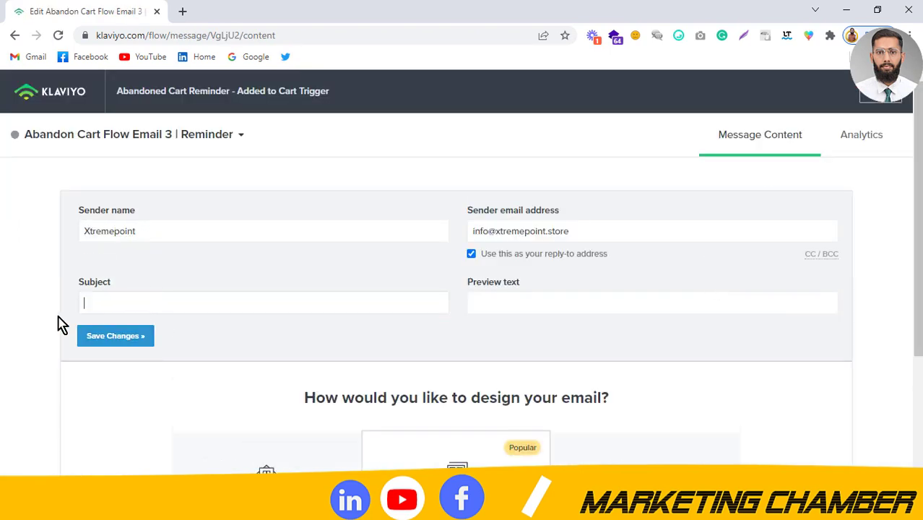
pyautogui.click(94, 304)
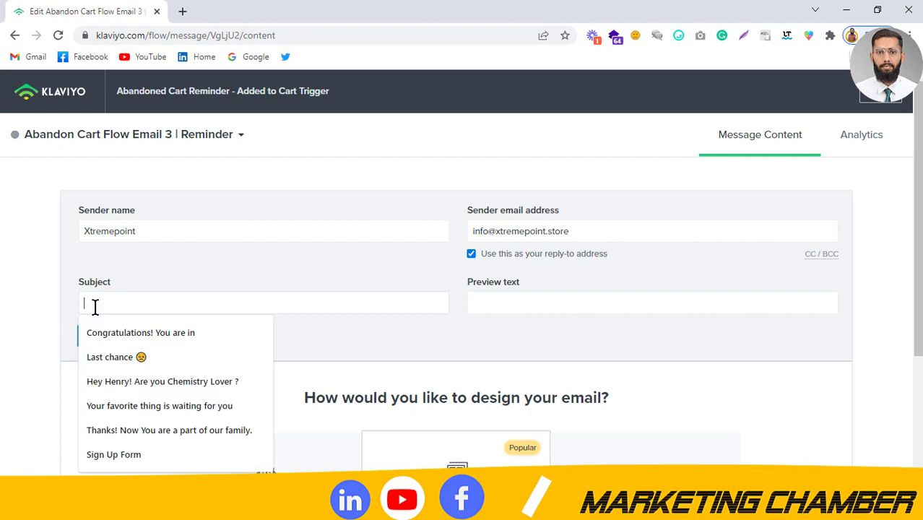
pyautogui.write('This')
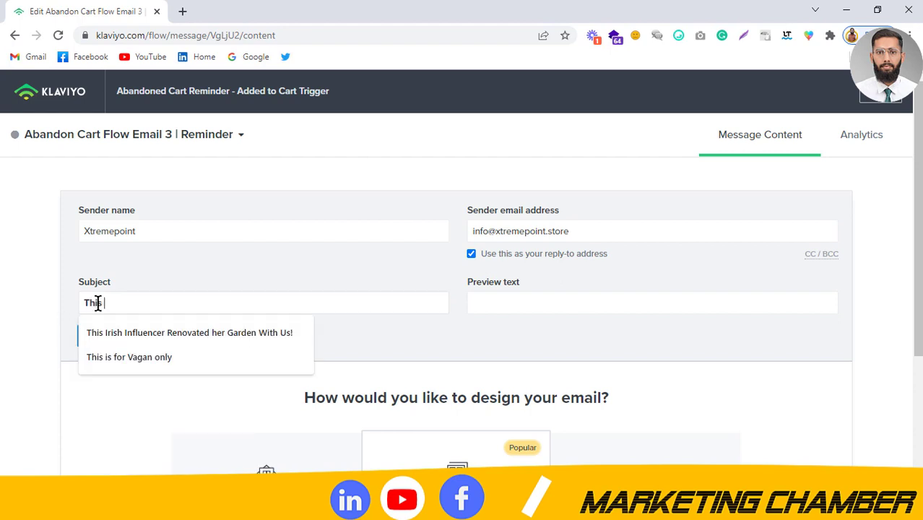
pyautogui.write(' is h')
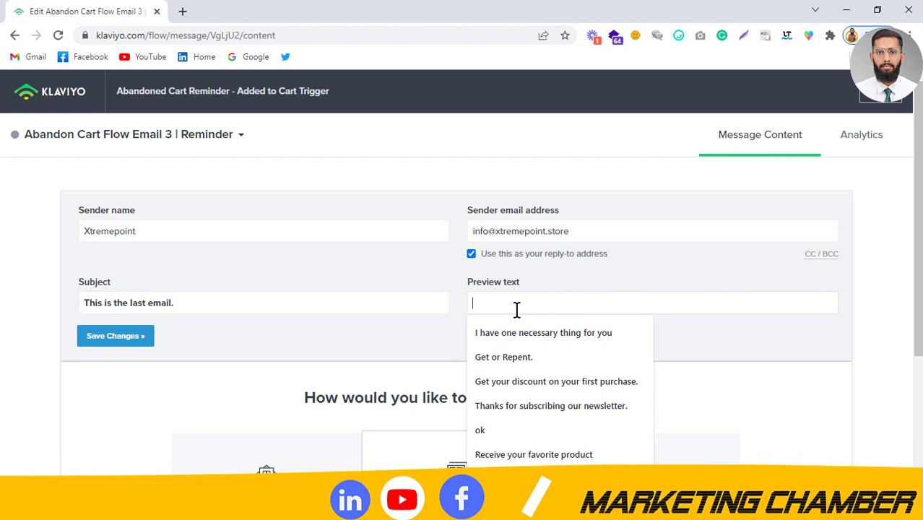
pyautogui.write('Get')
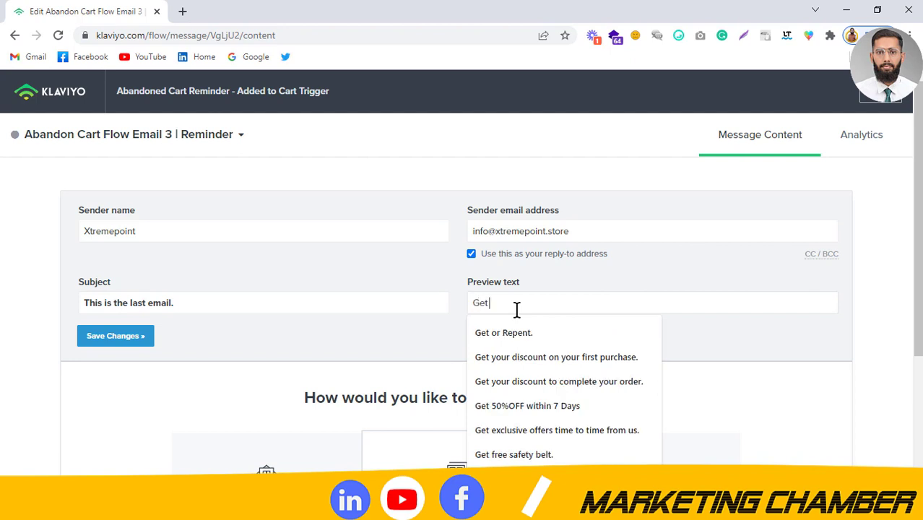
pyautogui.write(' or repent')
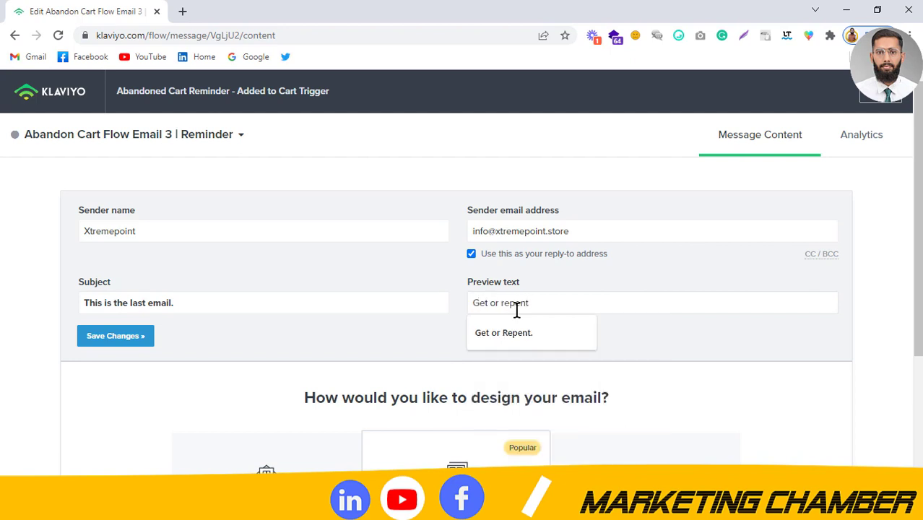
pyautogui.write('.')
pyautogui.click(108, 337)
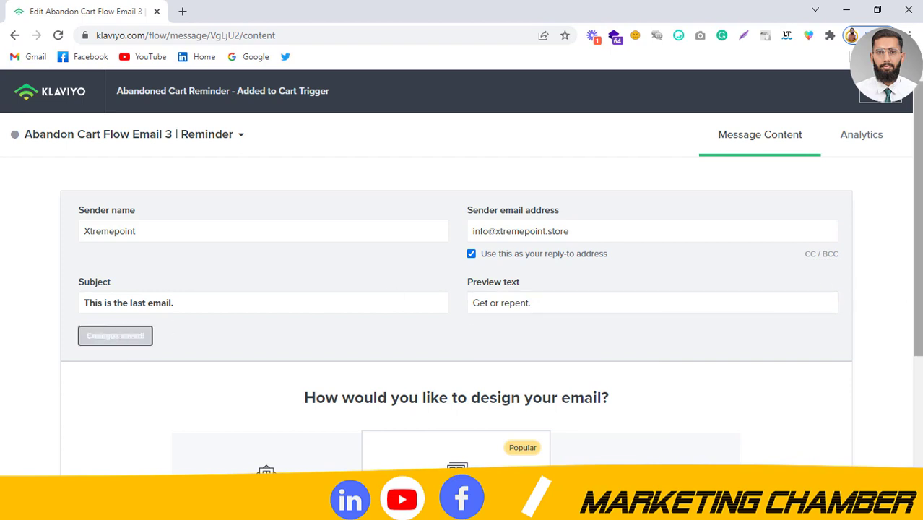
pyautogui.scroll(-2, 917, 289)
pyautogui.click(437, 430)
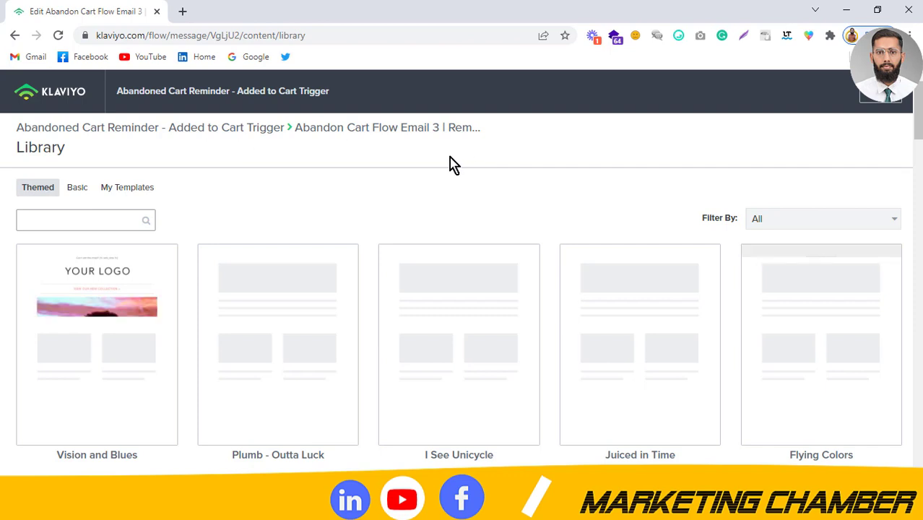
# - Load the themed template with a logo header and citrus-fruit banner
pyautogui.click(626, 354)
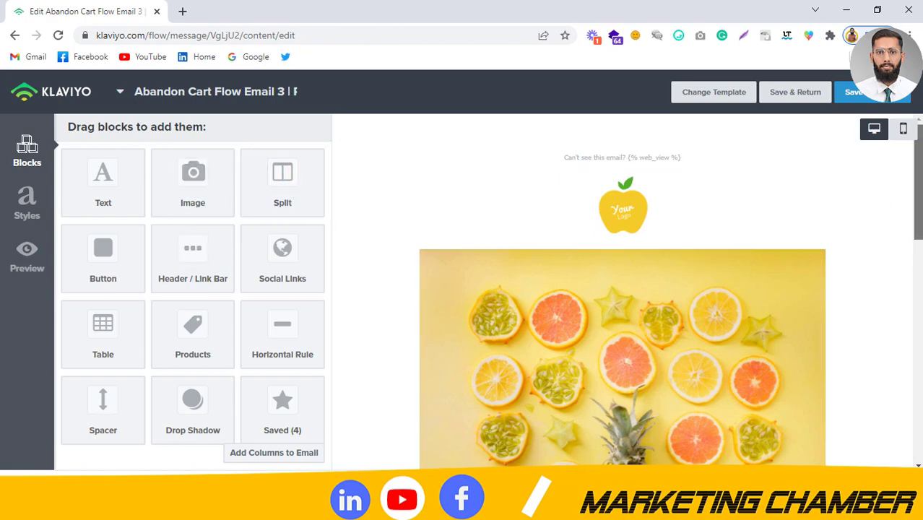
# - Insert the saved 'Abandon cart flow dynamic code for next flows' block below the intro paragraph
pyautogui.scroll(-1, 480, 290)
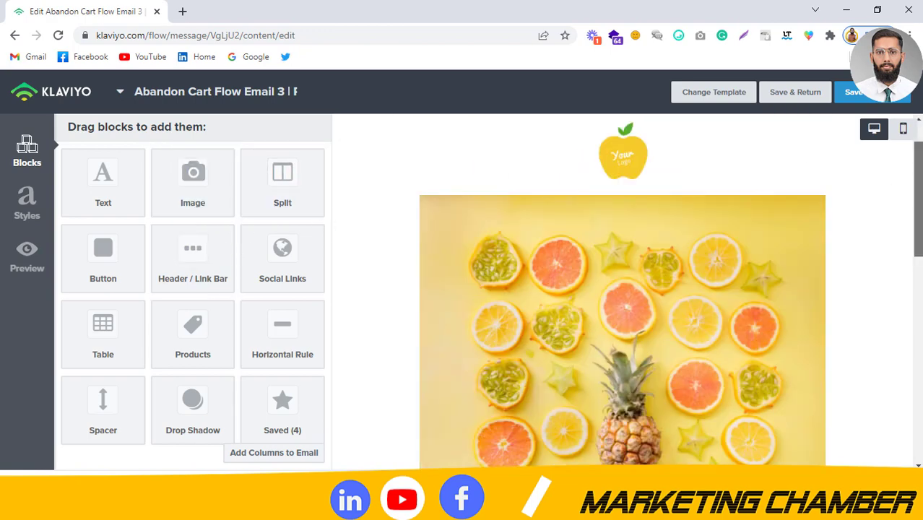
pyautogui.scroll(-6, 484, 289)
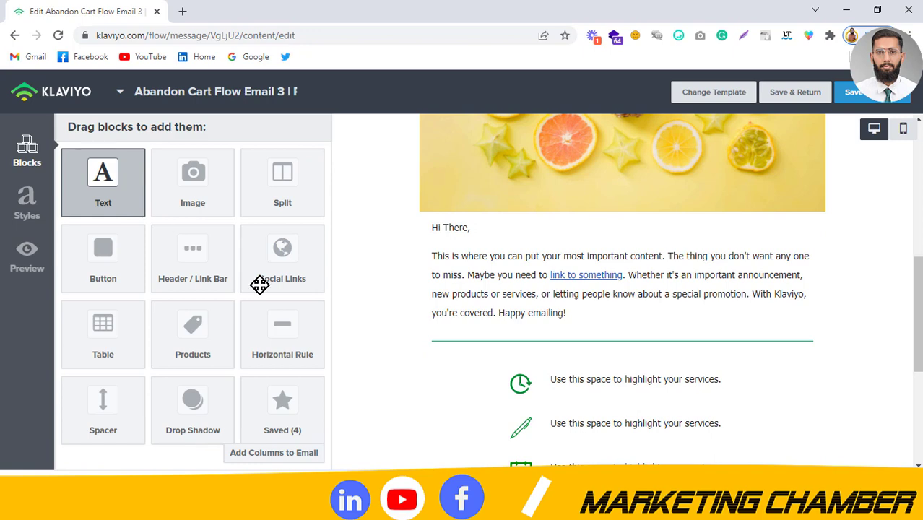
pyautogui.moveTo(299, 418); pyautogui.dragTo(564, 359)
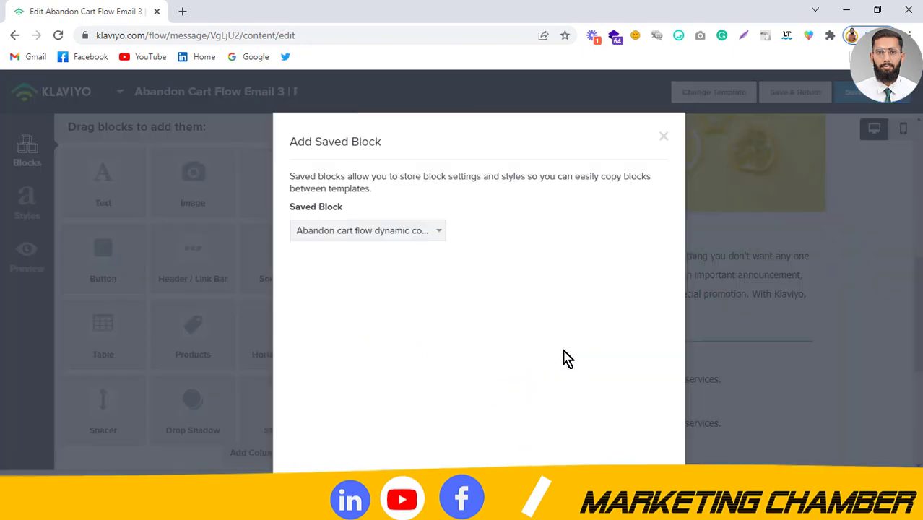
pyautogui.click(338, 231)
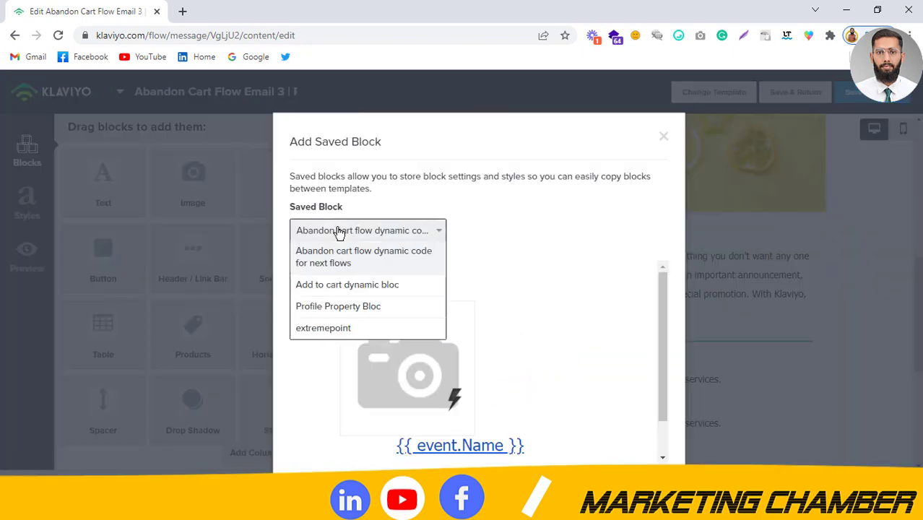
pyautogui.click(359, 263)
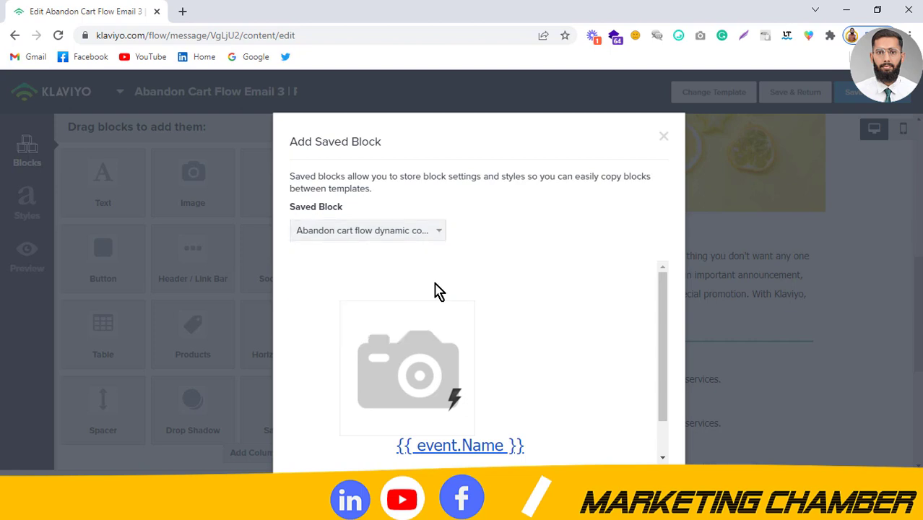
pyautogui.moveTo(662, 349); pyautogui.dragTo(672, 426)
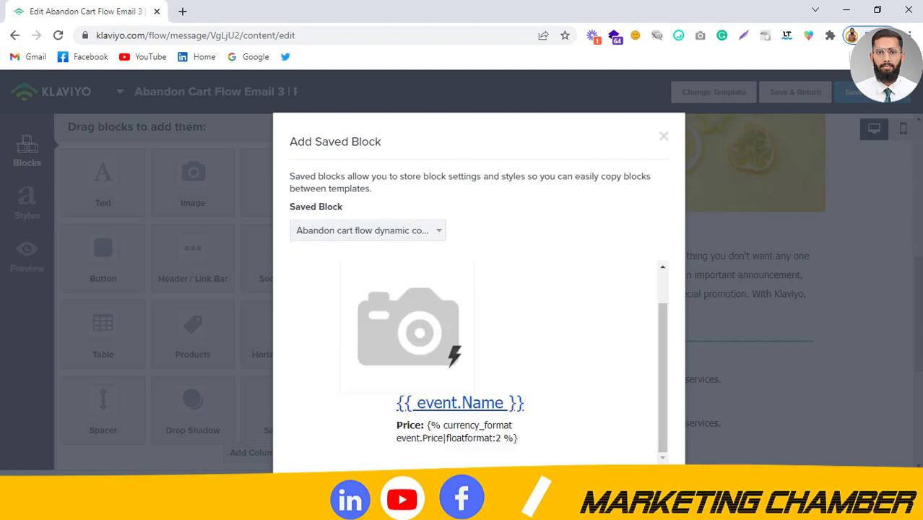
pyautogui.click(851, 319)
pyautogui.scroll(-2, 522, 275)
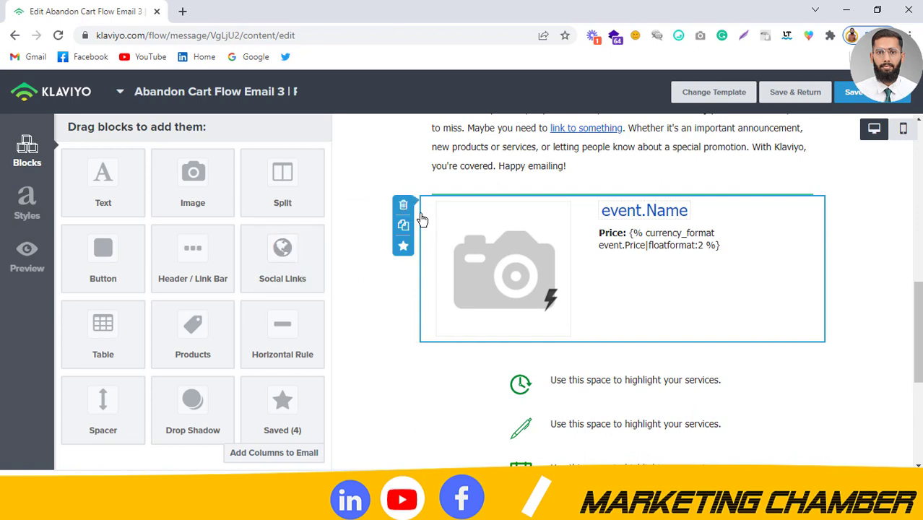
# - Add a bold, centred 'Use code: COME20' text block above the product block and save it
pyautogui.moveTo(88, 186); pyautogui.dragTo(581, 182)
pyautogui.hotkey('ctrl', 'a')
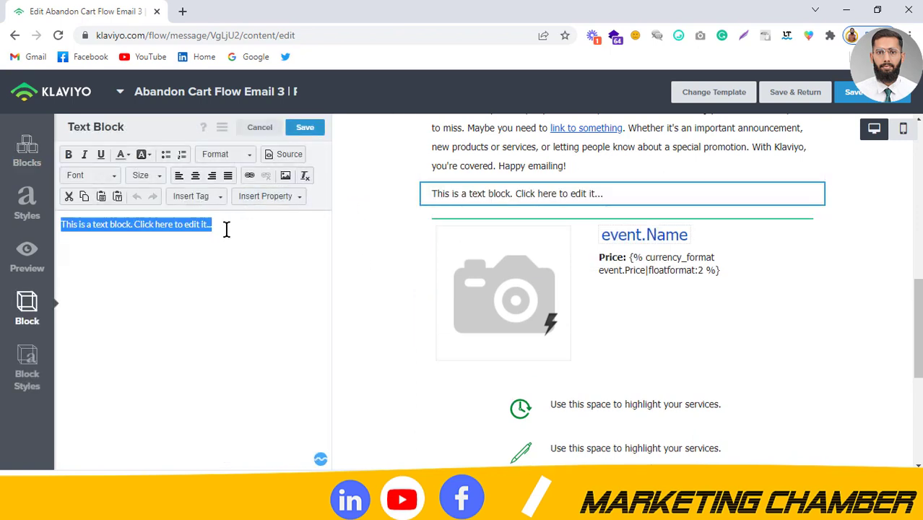
pyautogui.press('BackSpace')
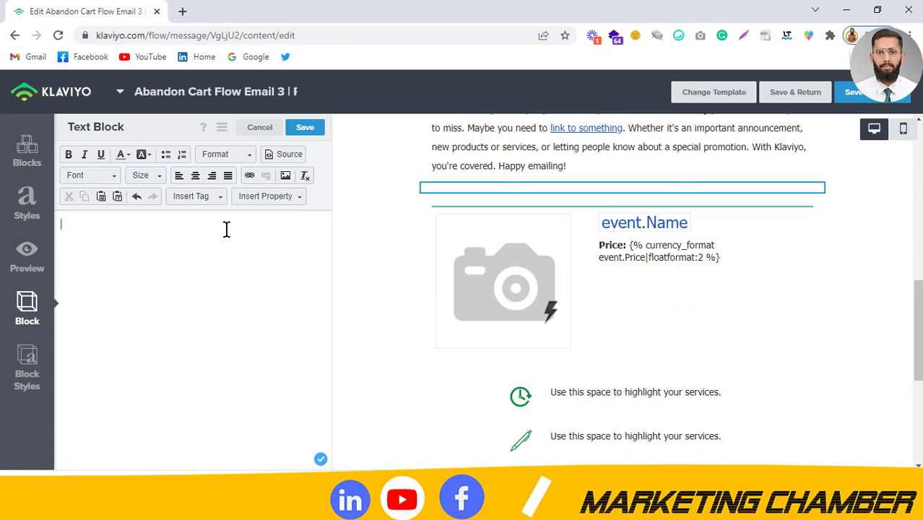
pyautogui.write('Use')
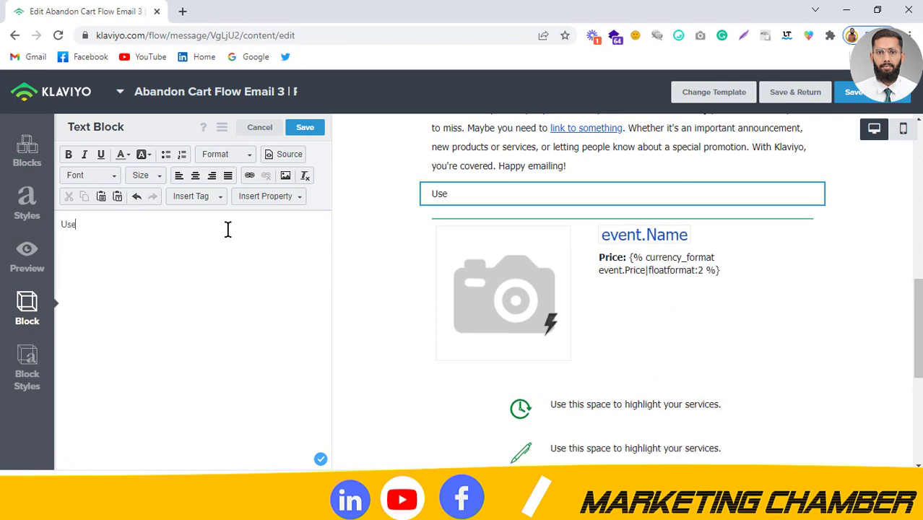
pyautogui.write(' code: COME20')
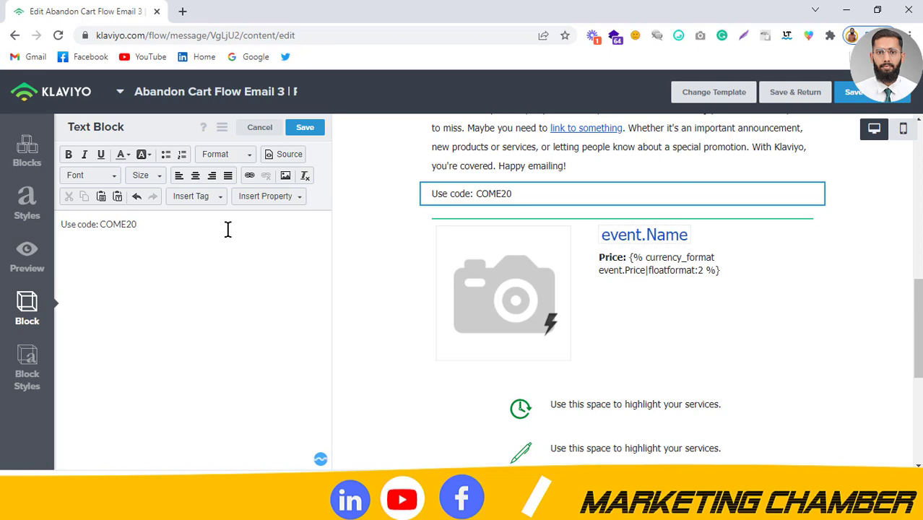
pyautogui.hotkey('ctrl', 'a')
pyautogui.click(196, 176)
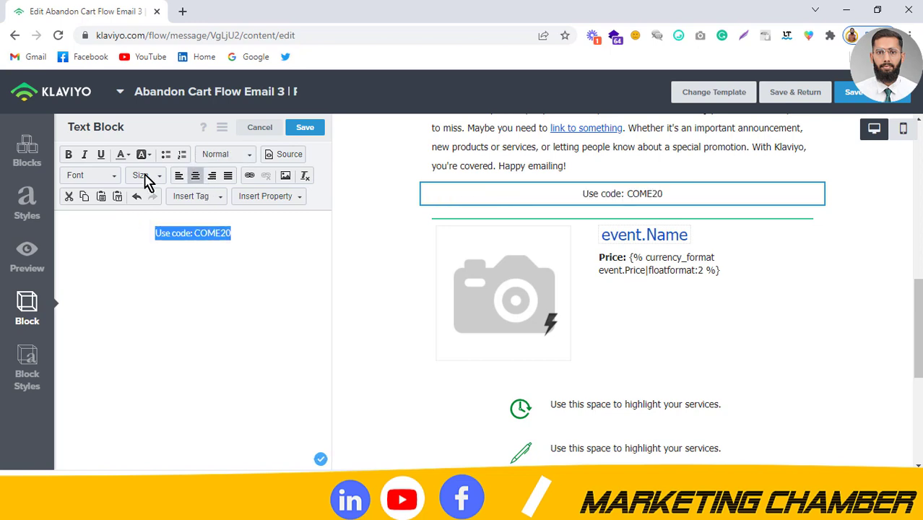
pyautogui.click(68, 154)
pyautogui.click(304, 129)
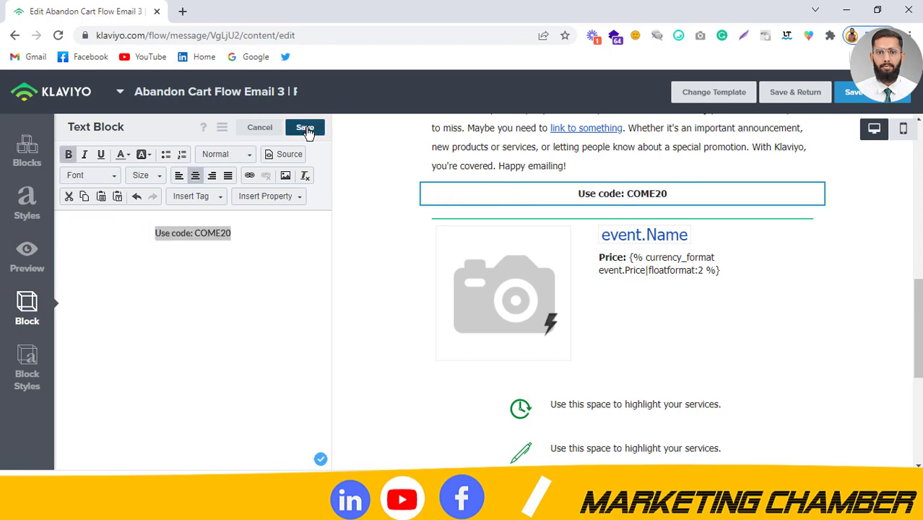
# - Add a centred 'This will expire in 24 hours' text block under the code line and save it
pyautogui.moveTo(120, 185); pyautogui.dragTo(614, 209)
pyautogui.hotkey('ctrl', 'a')
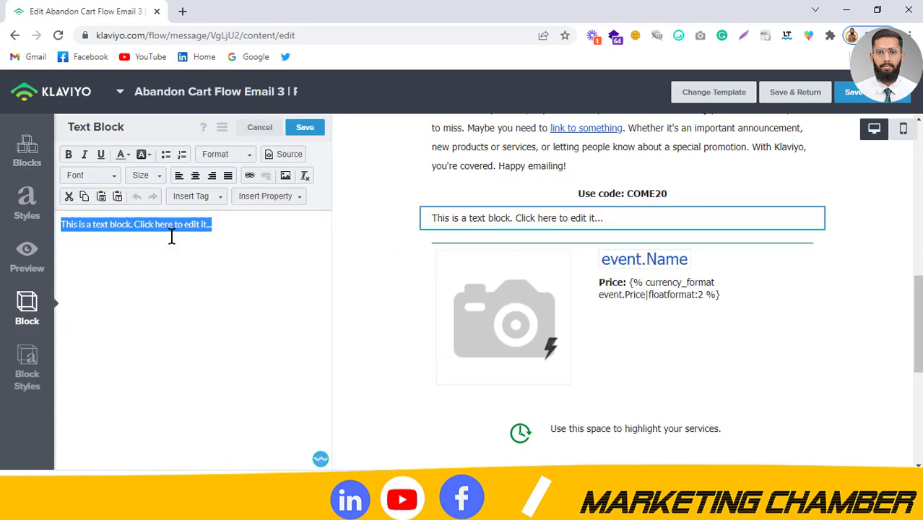
pyautogui.write('Thisi')
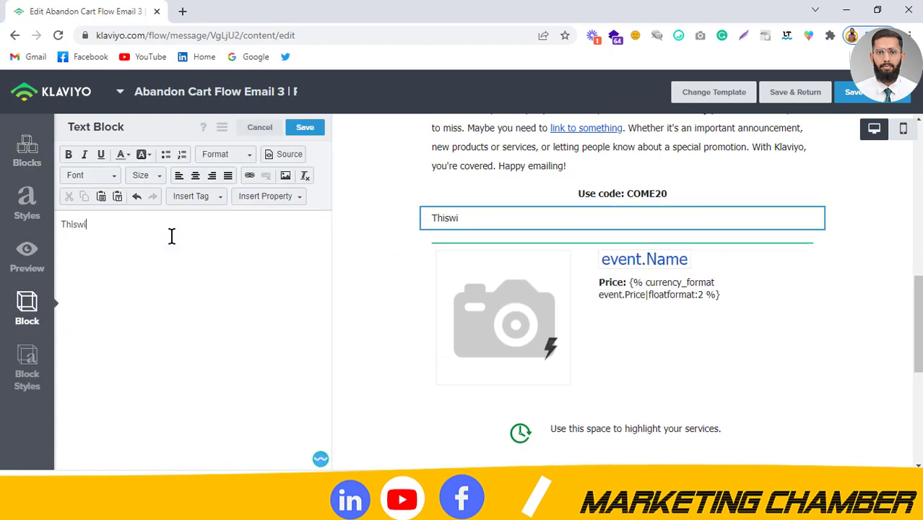
pyautogui.write(' expire in 24 hours')
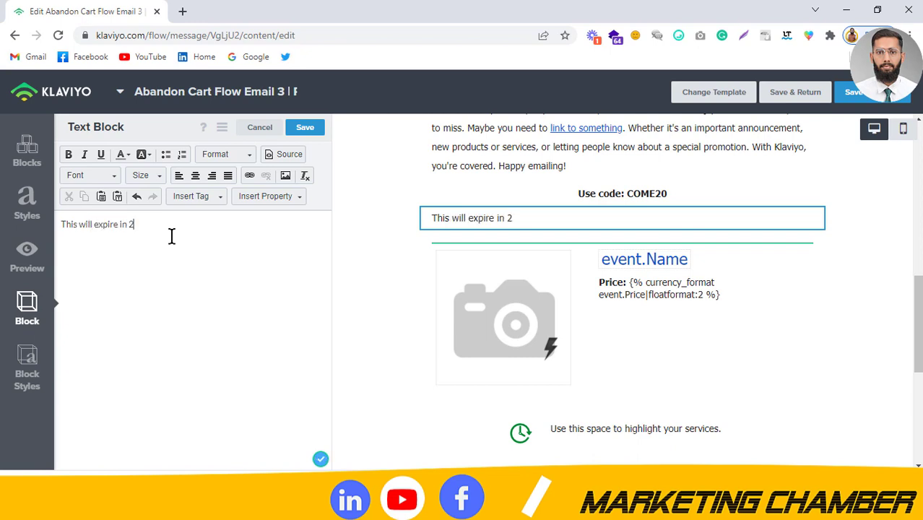
pyautogui.press('BackSpace')
pyautogui.press('BackSpace')
pyautogui.hotkey('ctrl', 'a')
pyautogui.click(195, 176)
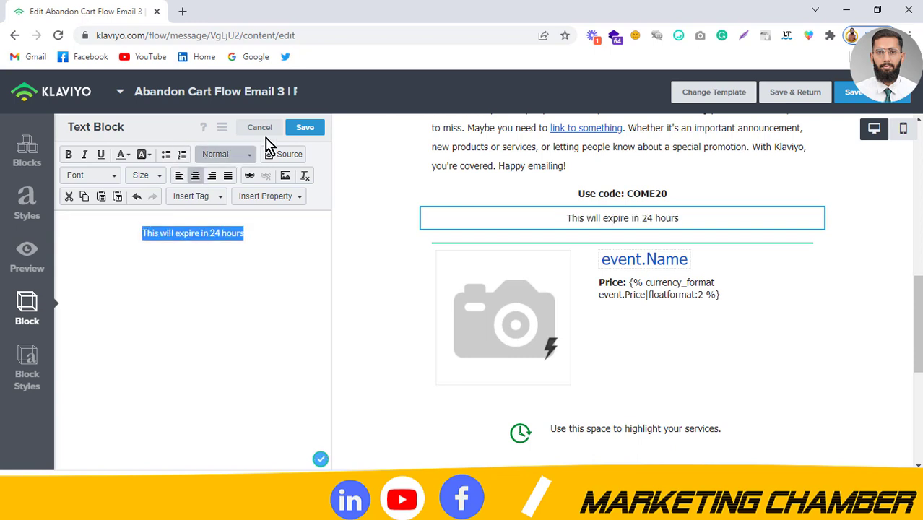
pyautogui.click(305, 128)
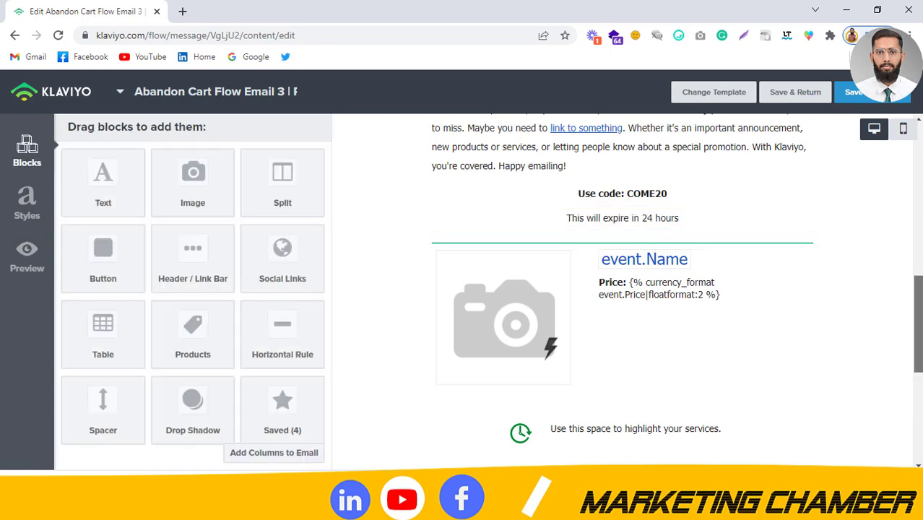
pyautogui.scroll(-1, 793, 331)
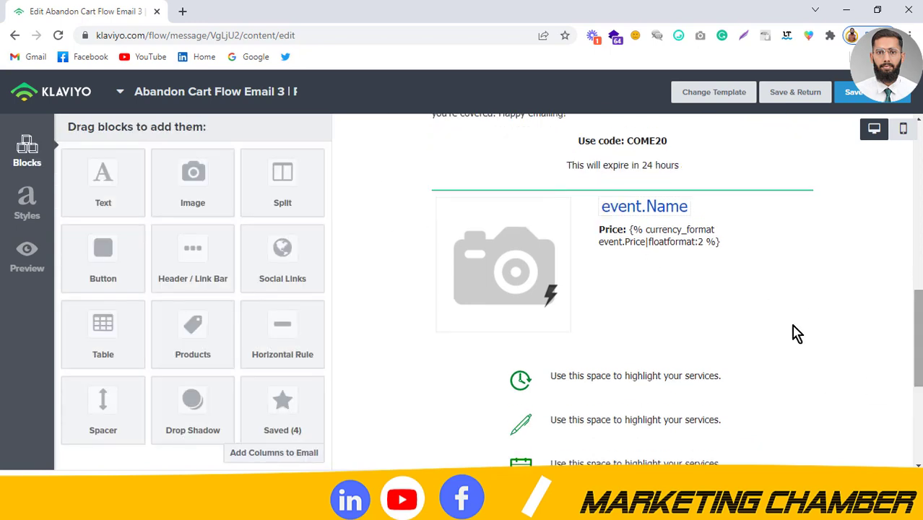
pyautogui.click(27, 256)
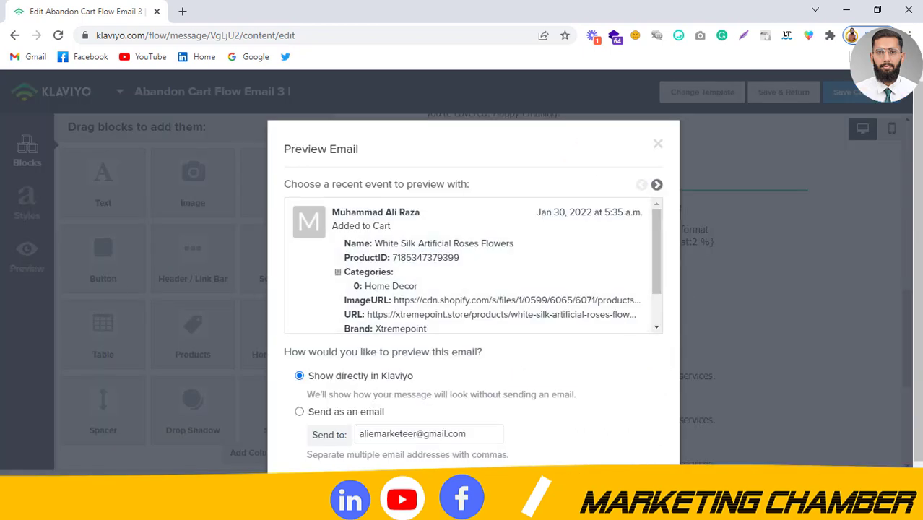
pyautogui.click(643, 491)
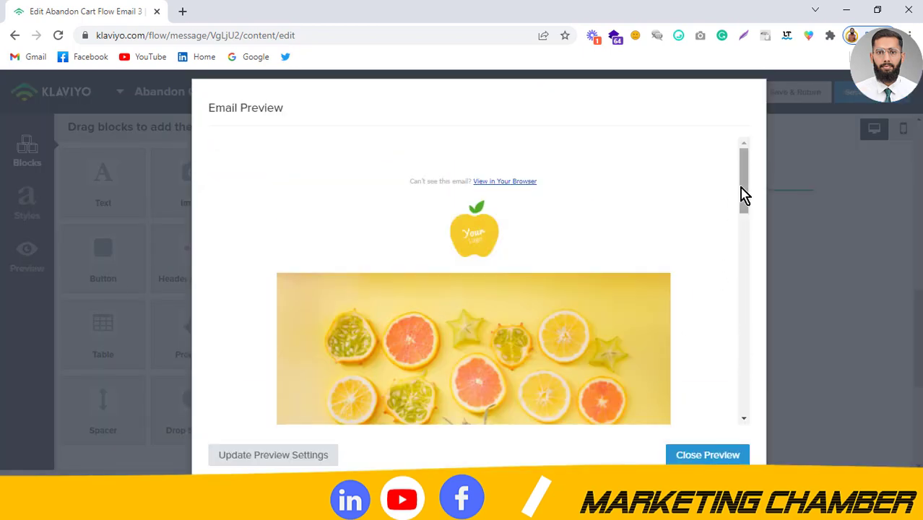
pyautogui.scroll(-1, 757, 220)
pyautogui.scroll(-9, 757, 220)
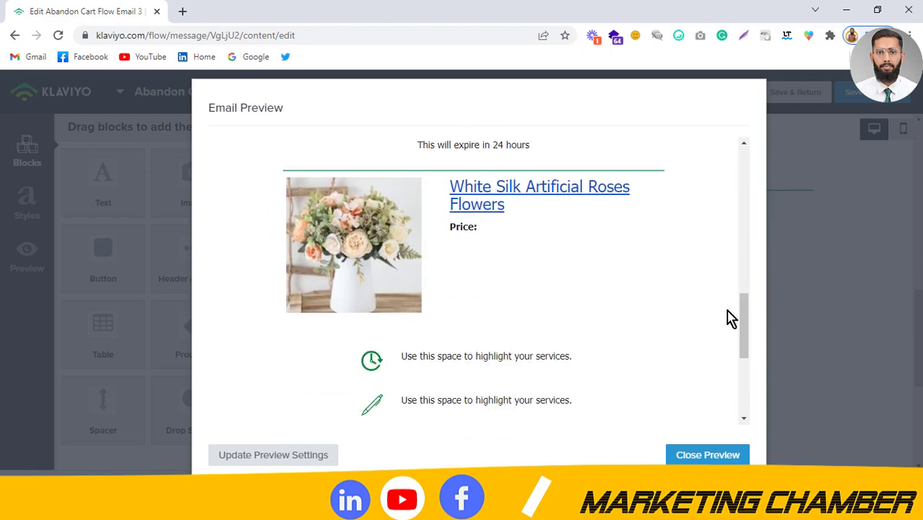
pyautogui.moveTo(748, 331); pyautogui.dragTo(747, 289)
pyautogui.click(708, 454)
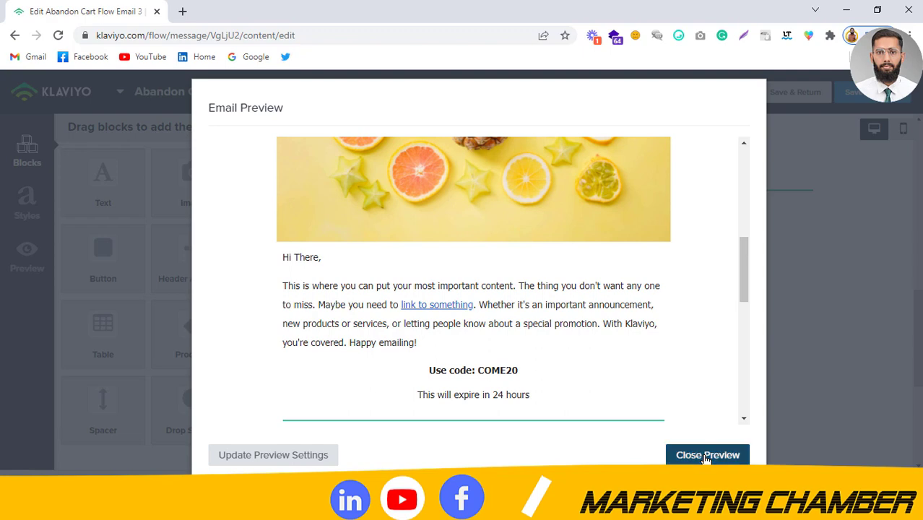
pyautogui.moveTo(917, 338); pyautogui.dragTo(917, 145)
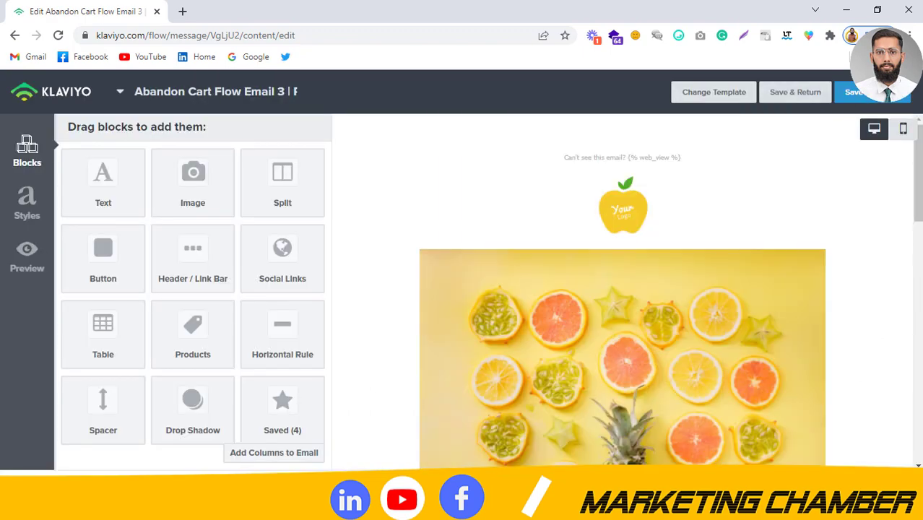